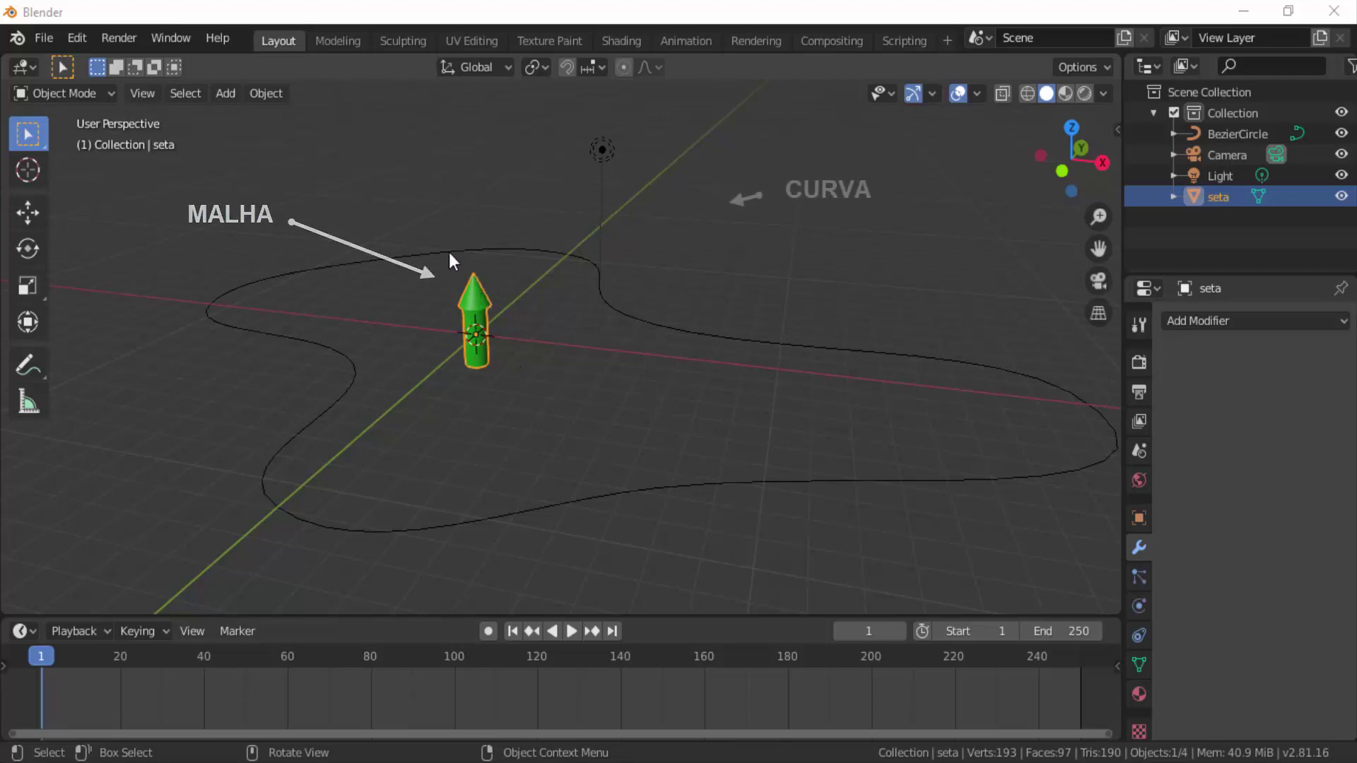
Step: Inspect the closed Bezier curve's control points in Edit Mode, and return to Object Mode
left_click(408, 254)
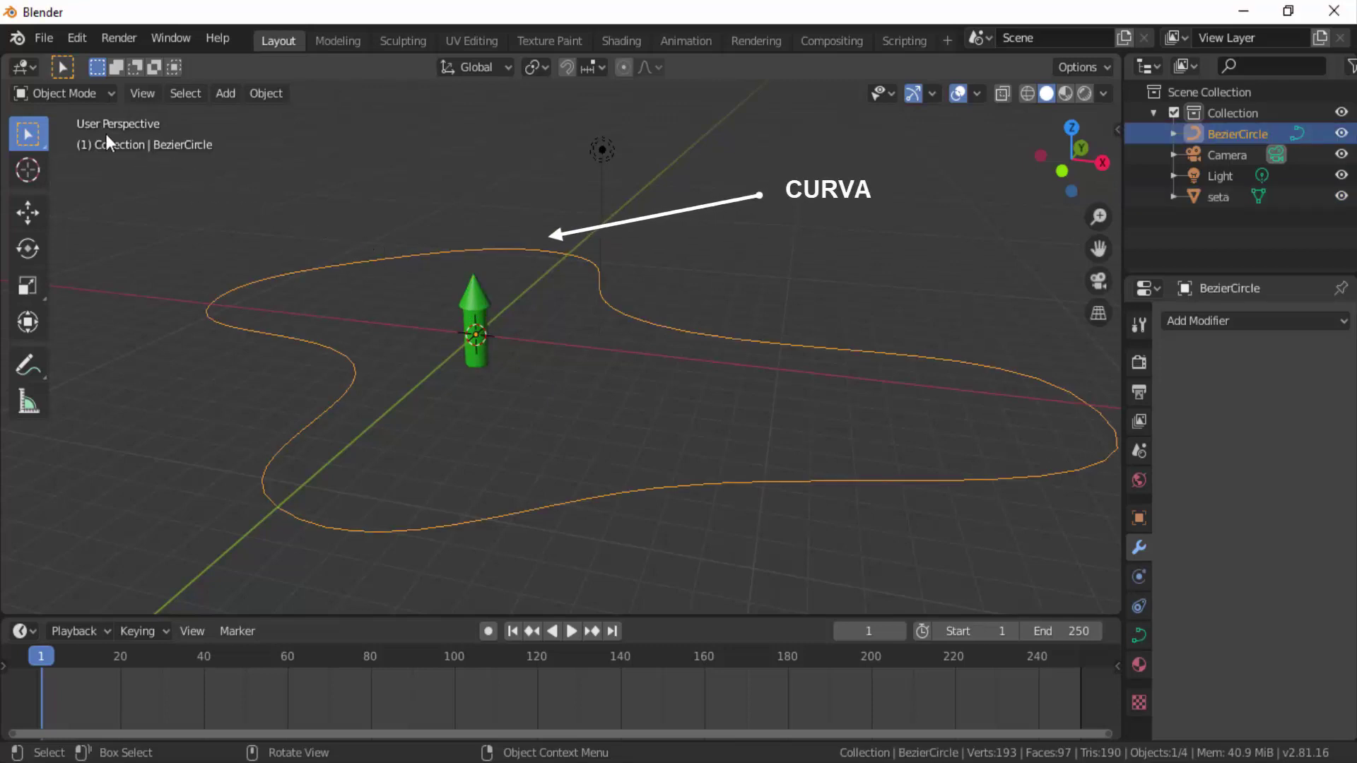
left_click(83, 88)
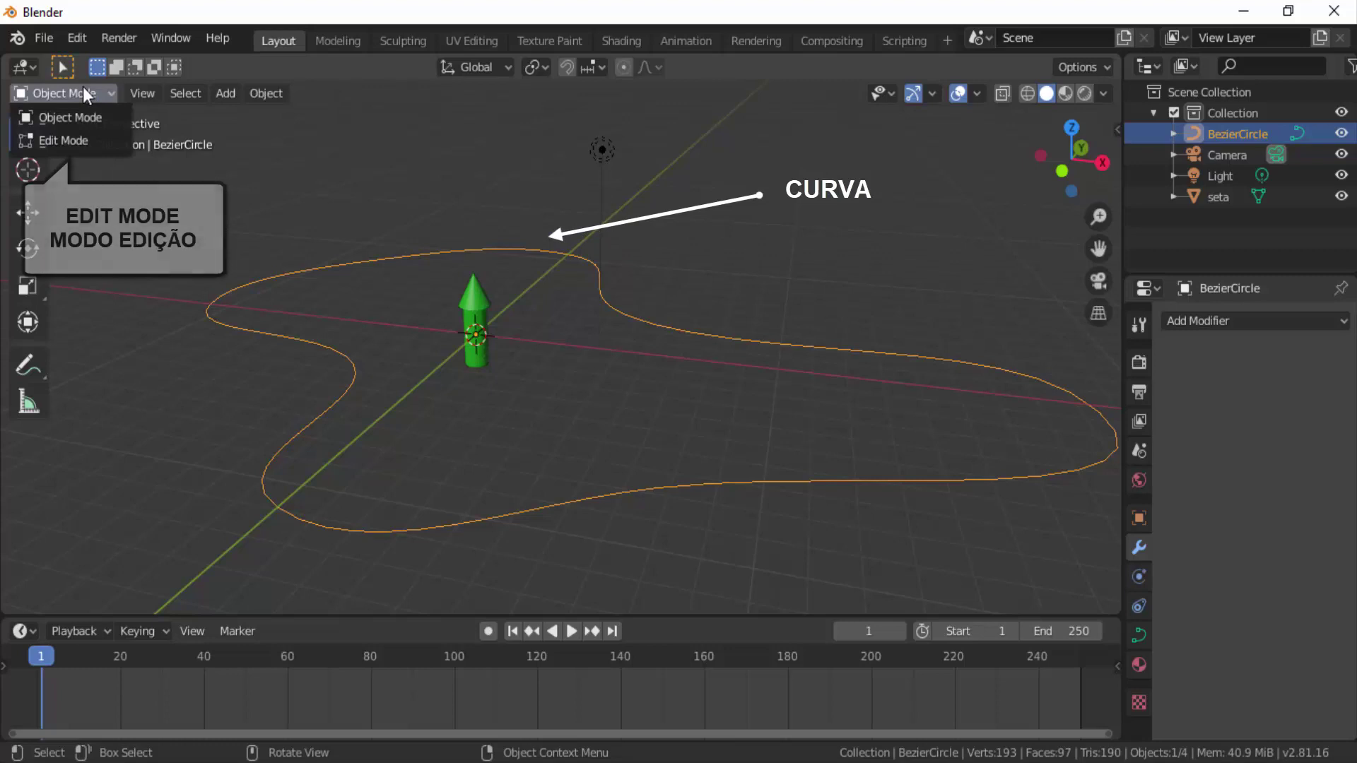
left_click(78, 140)
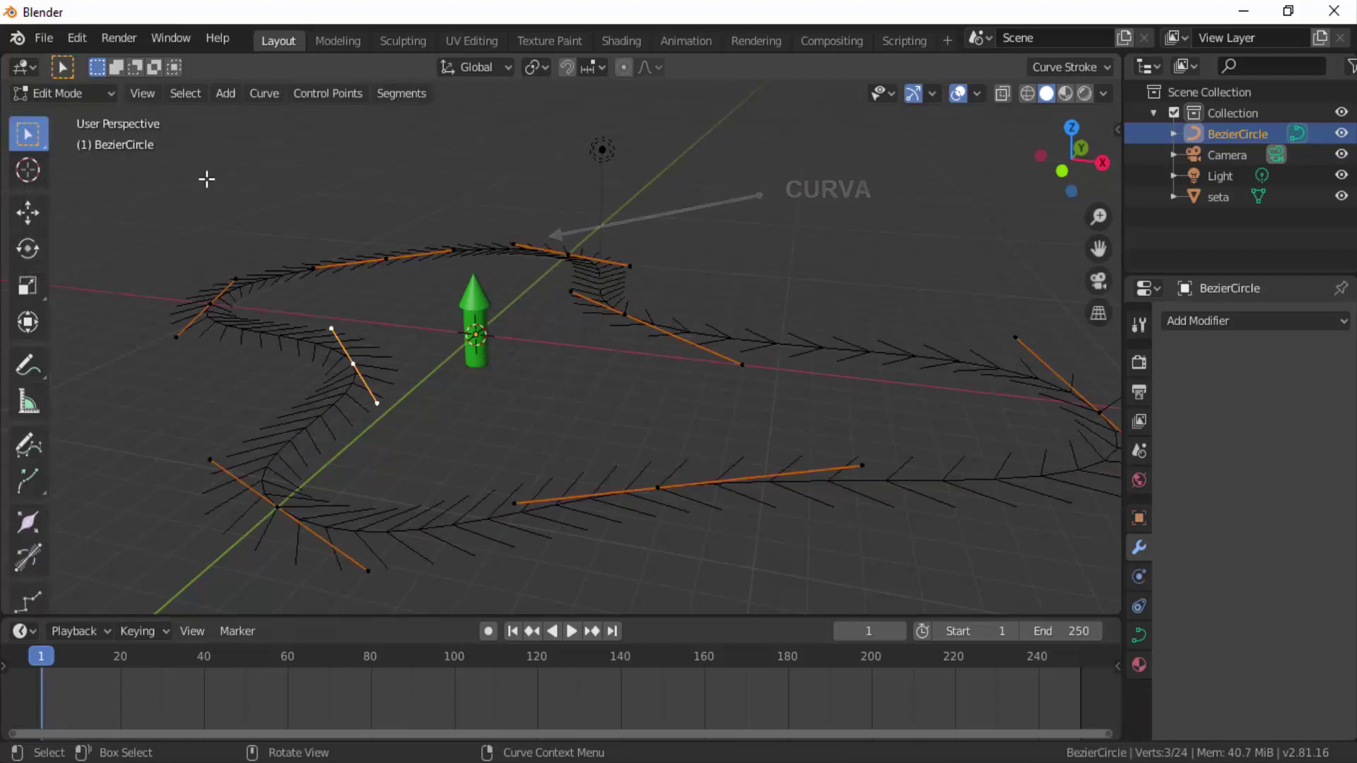
left_click(77, 94)
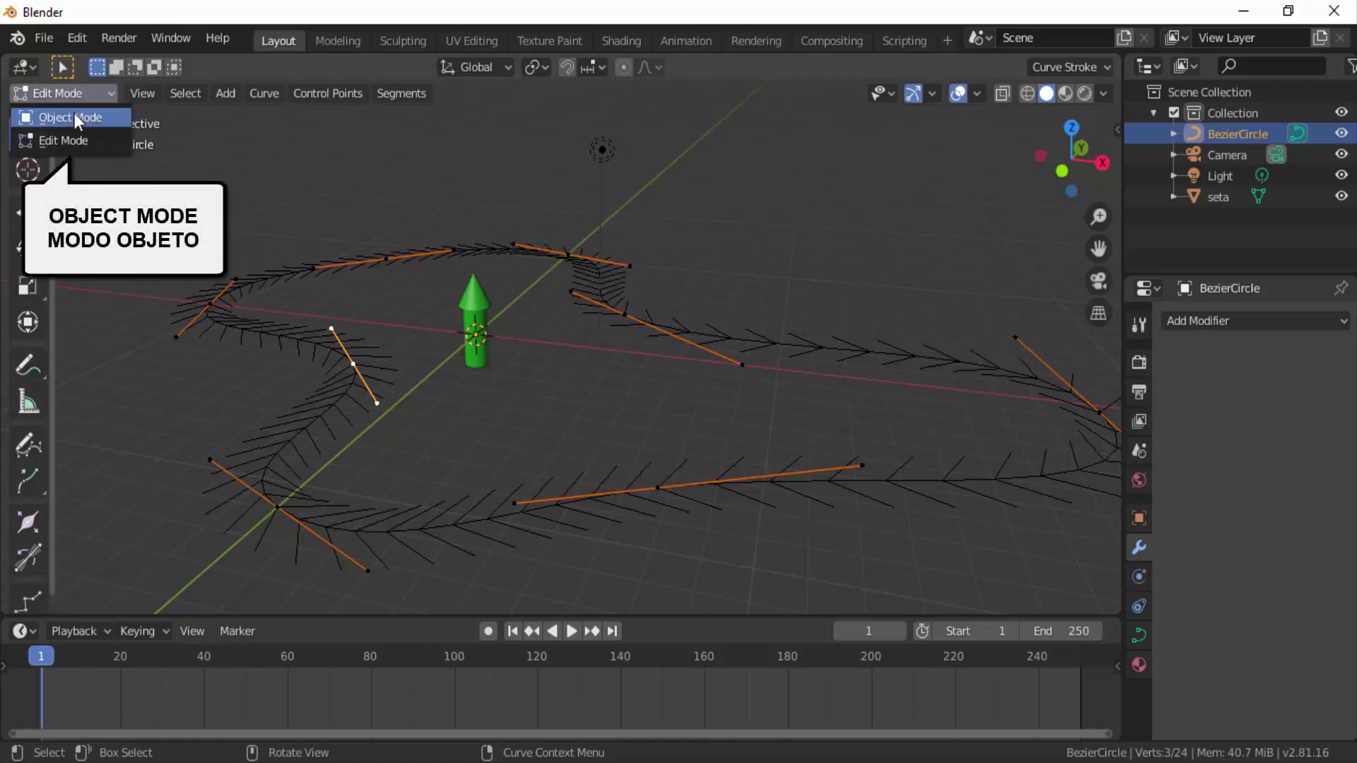
left_click(74, 113)
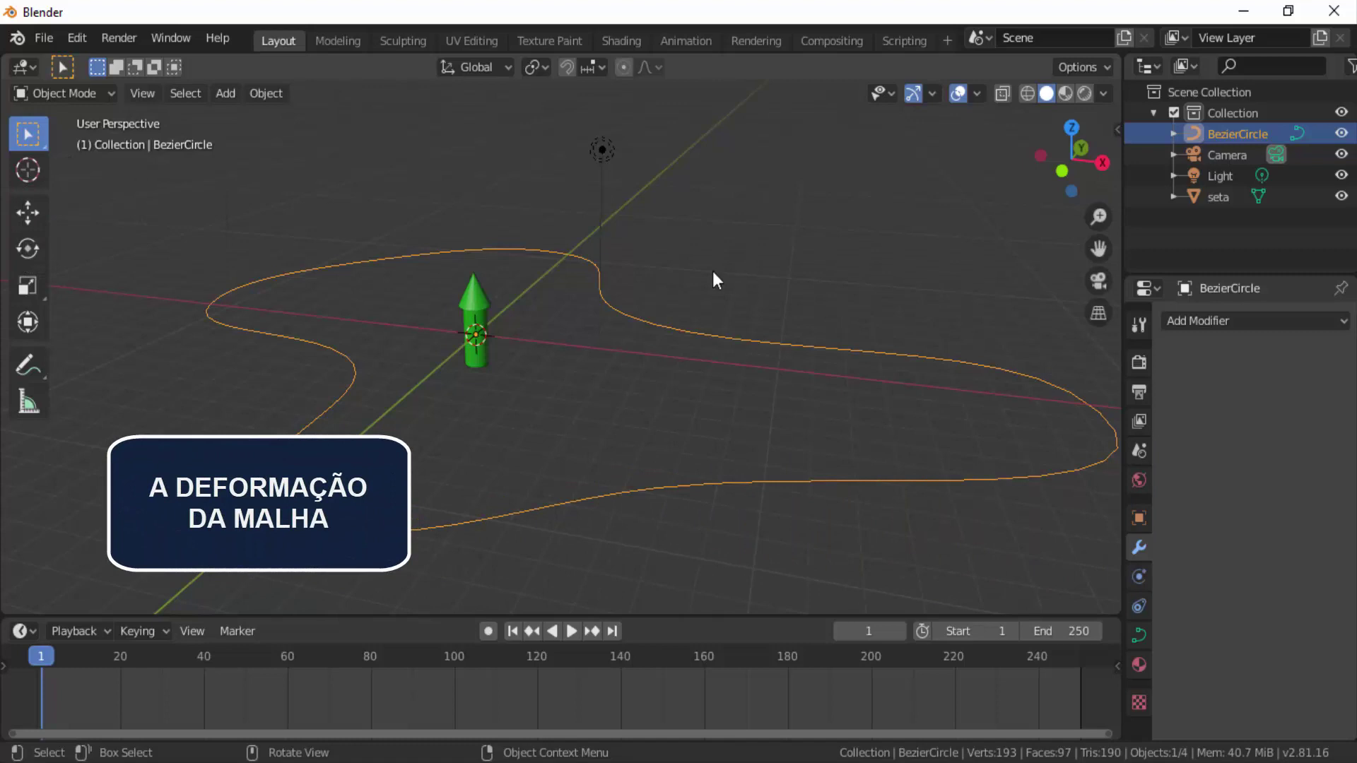
Step: Add an Array modifier to the green arrow mesh with fit type Fit Curve, using BezierCircle as the curve
left_click(479, 296)
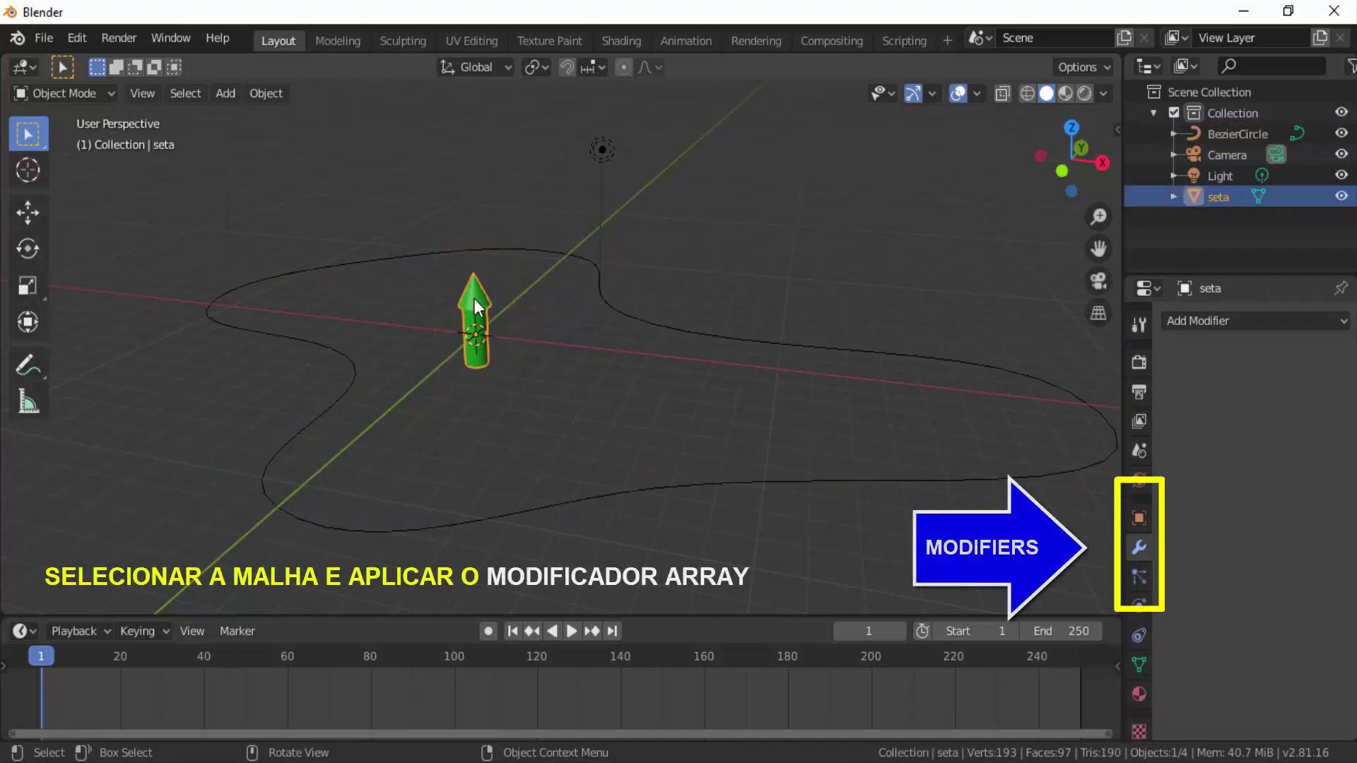
left_click(1202, 322)
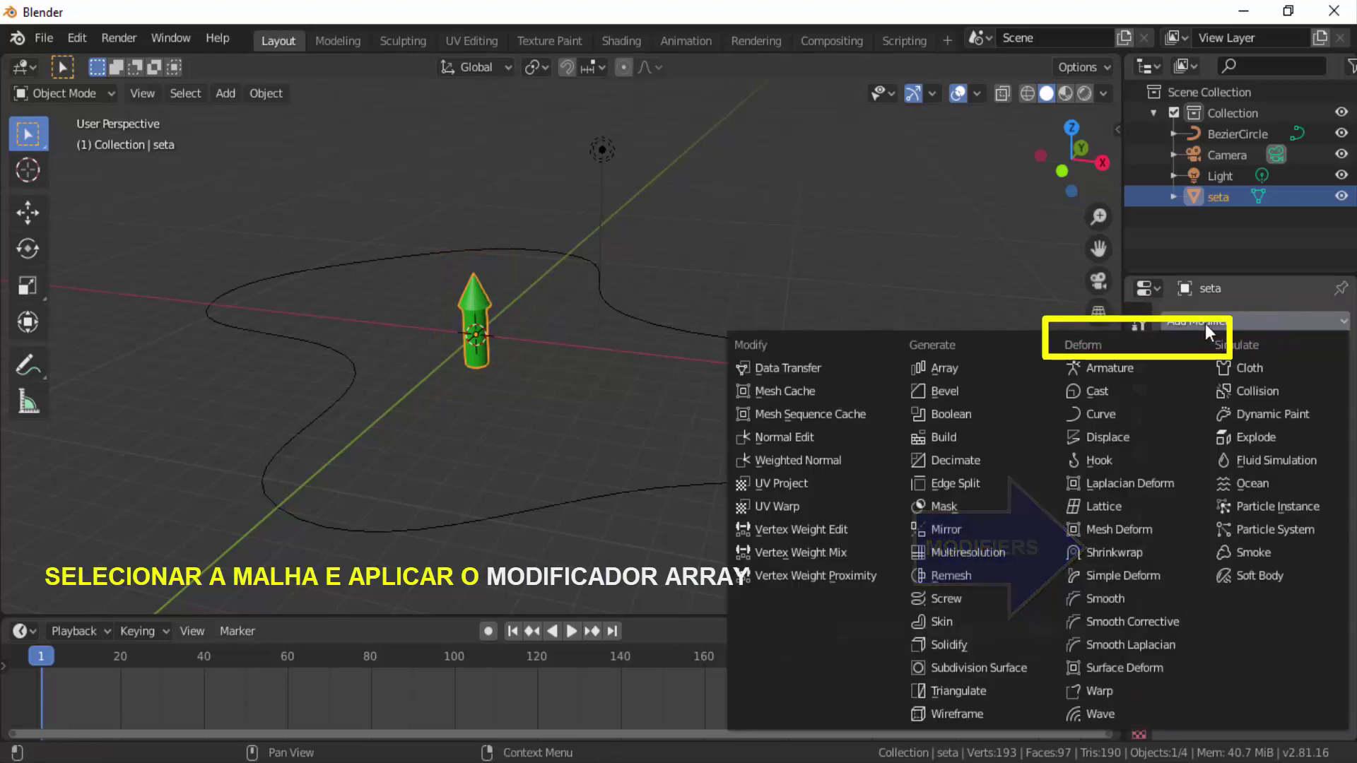
left_click(951, 363)
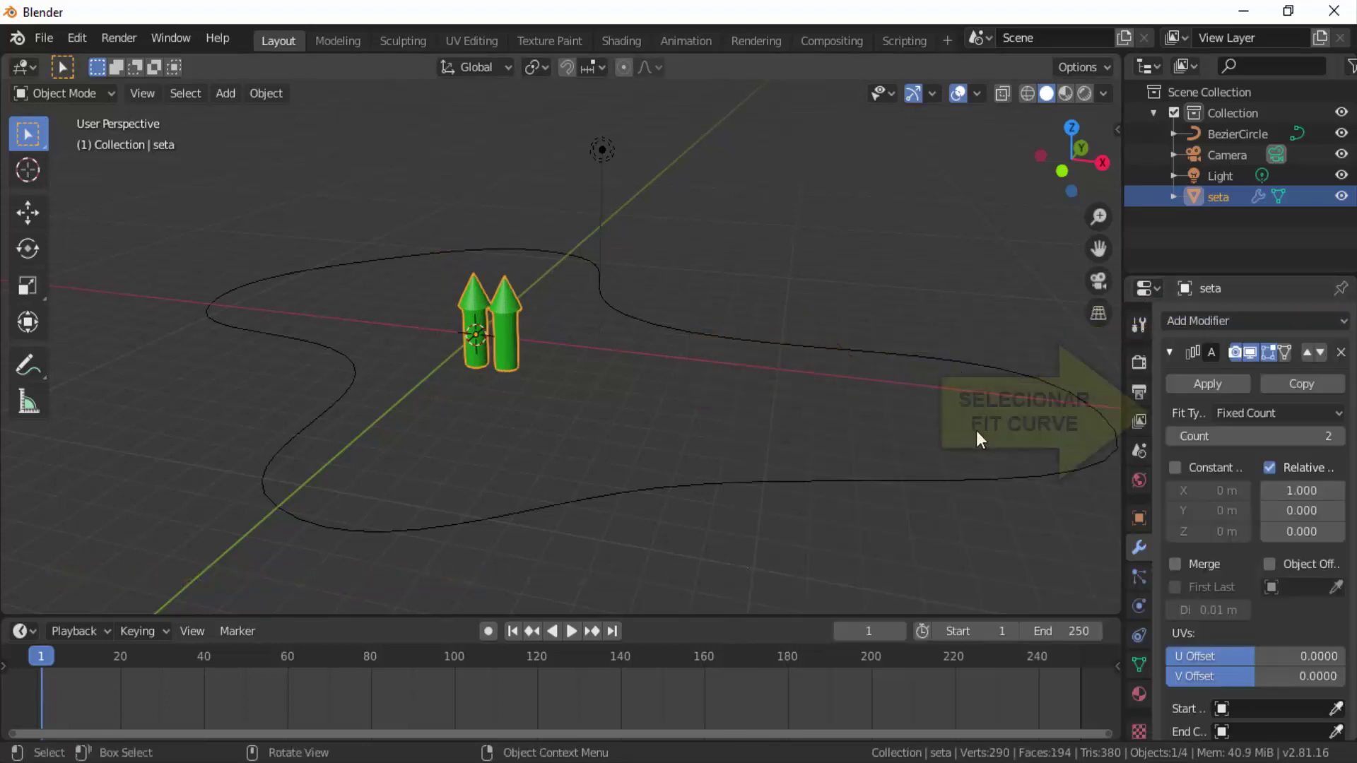
left_click(1263, 414)
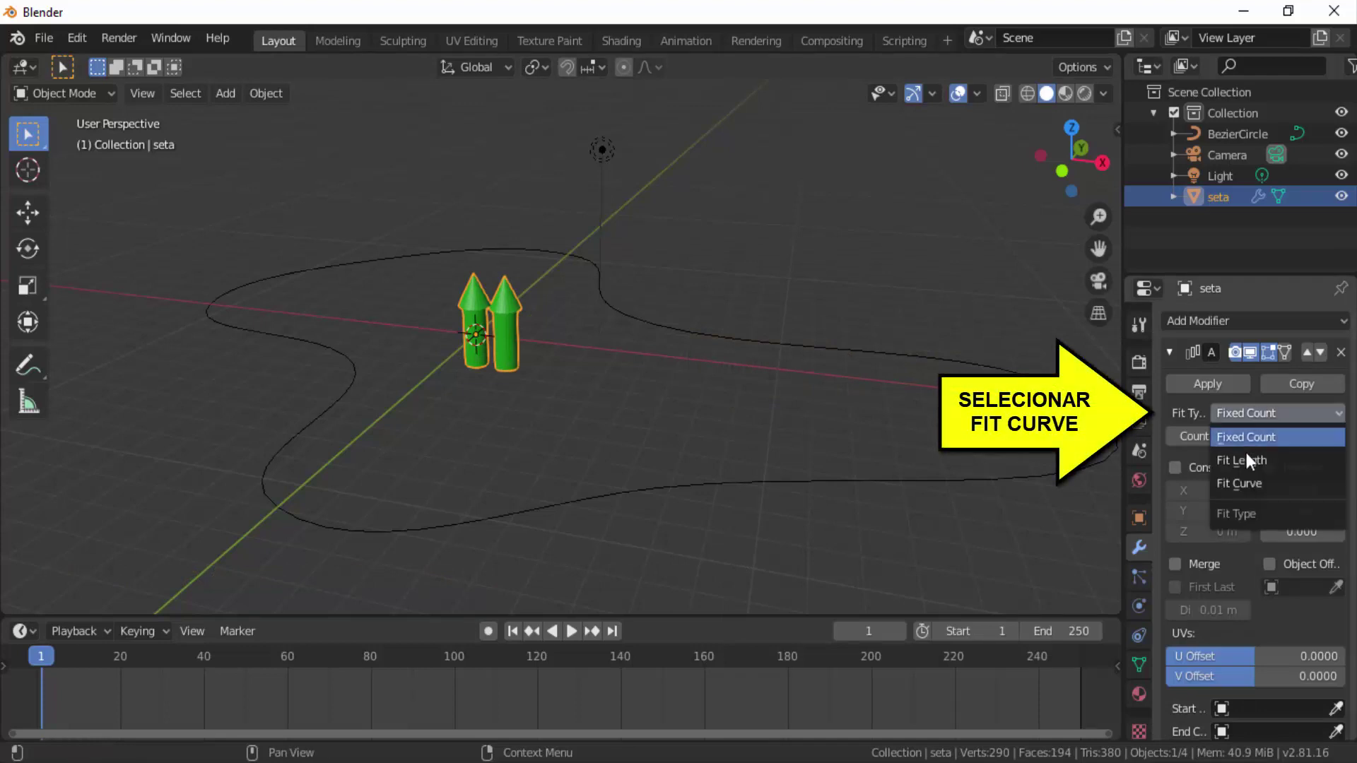
left_click(1239, 479)
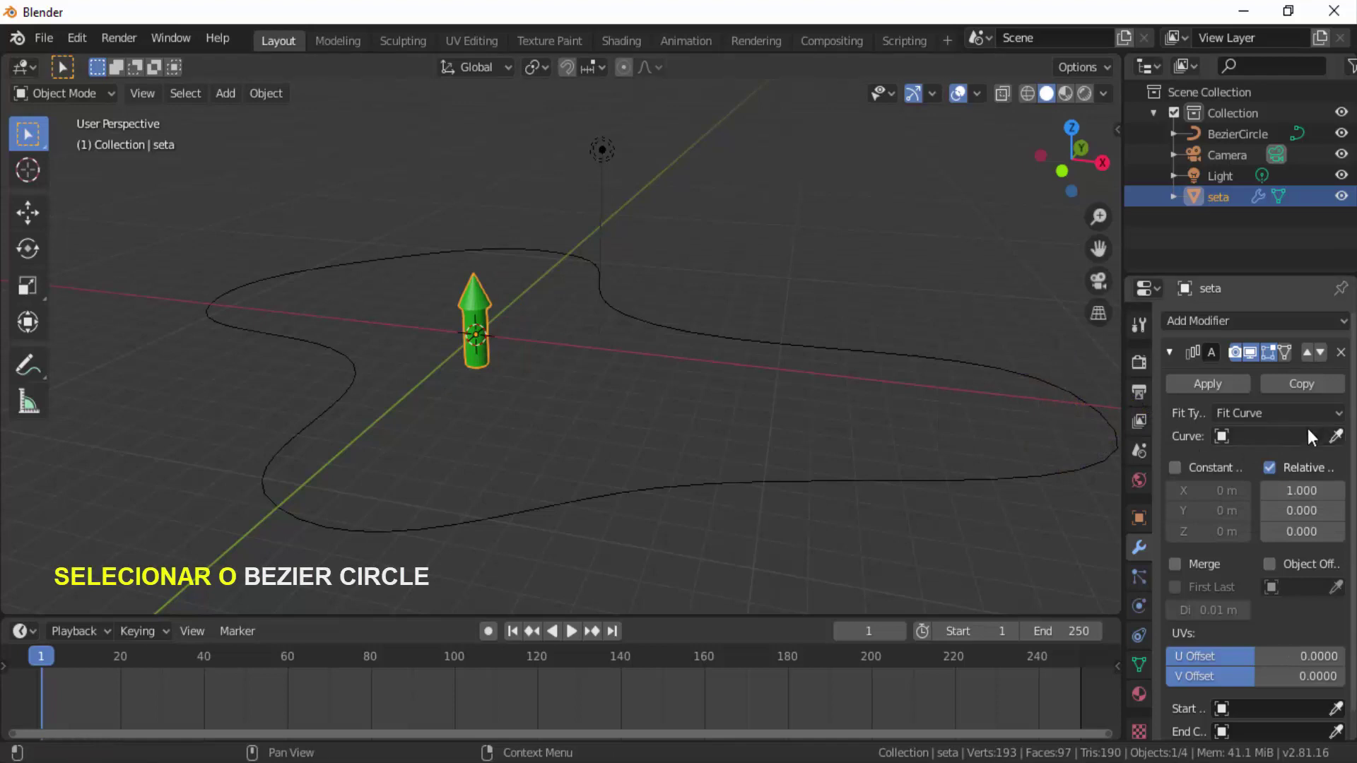
left_click(1336, 436)
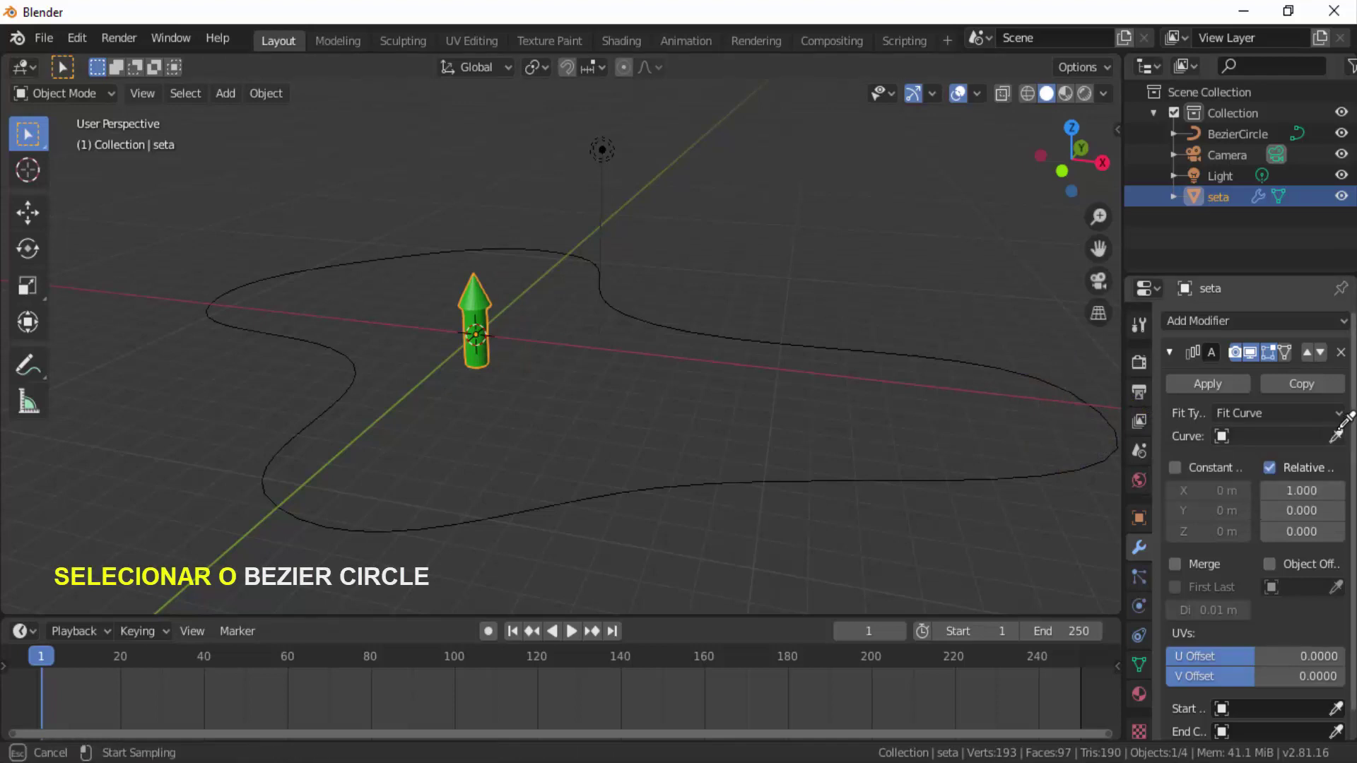
left_click(801, 342)
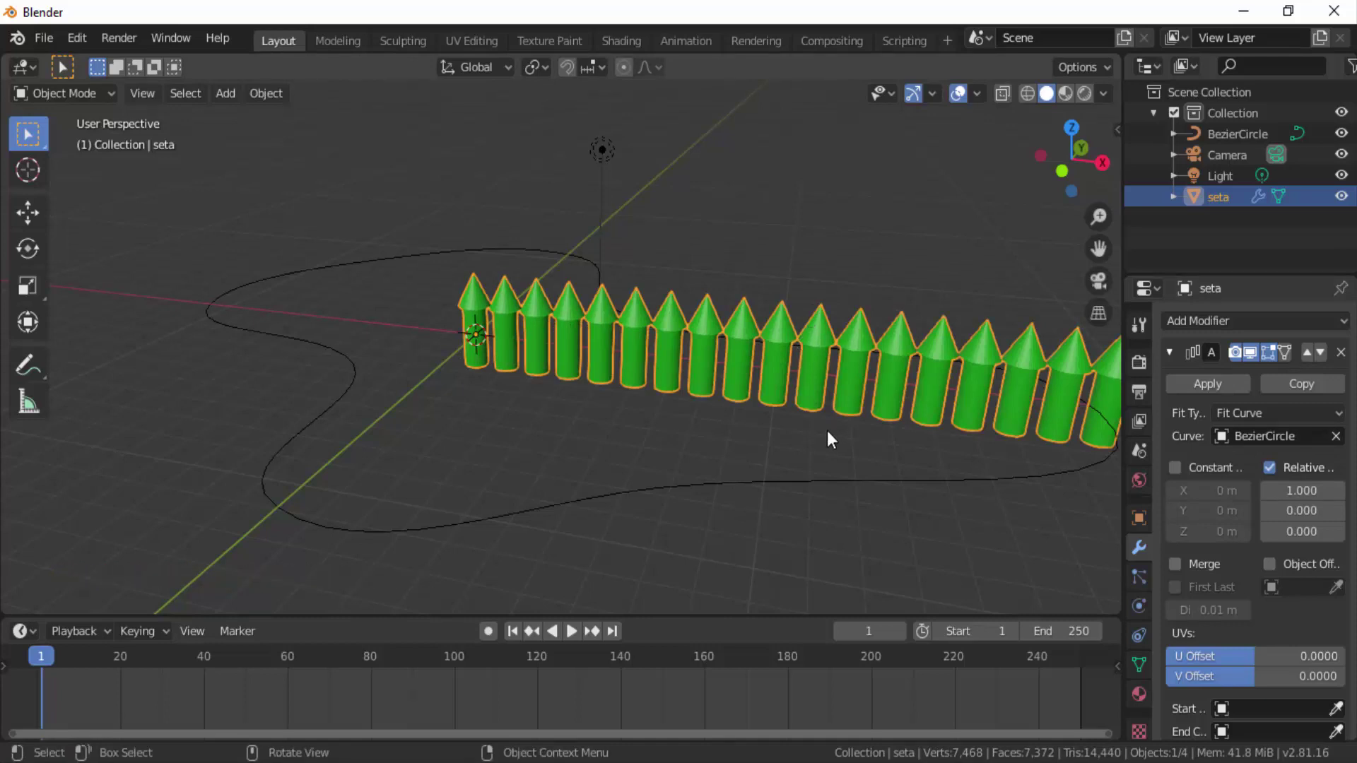
Step: Switch the arrow's Array modifier from relative offset to constant offset
scroll(828, 432, "down", 3)
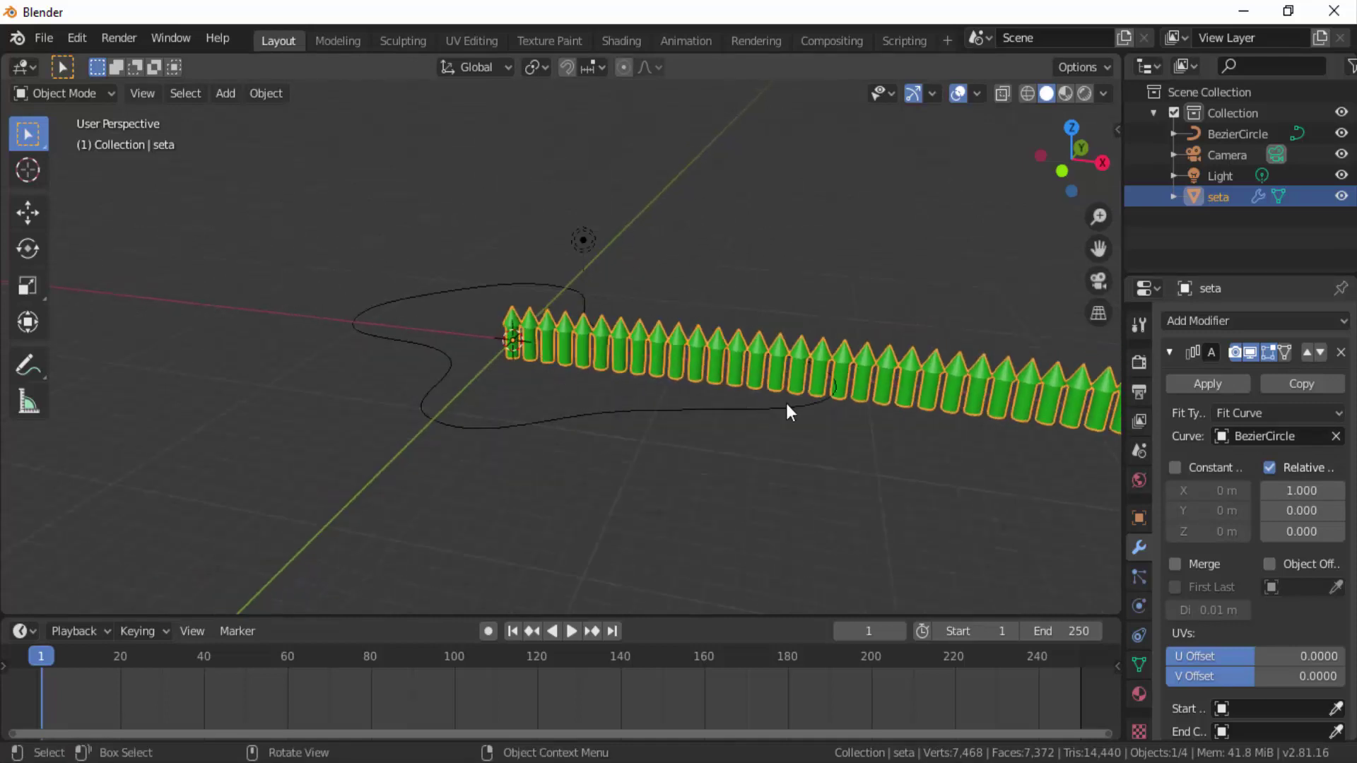
left_click(1270, 468)
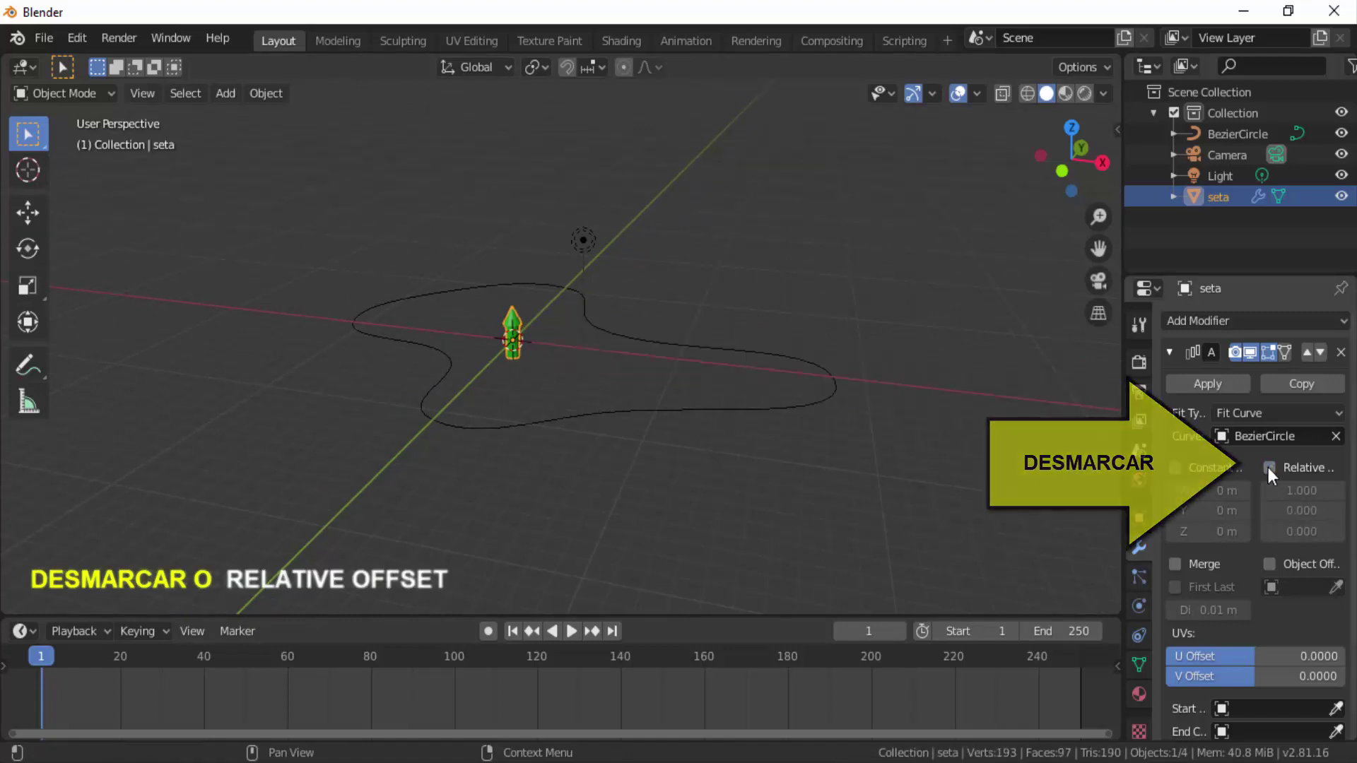
left_click(1177, 466)
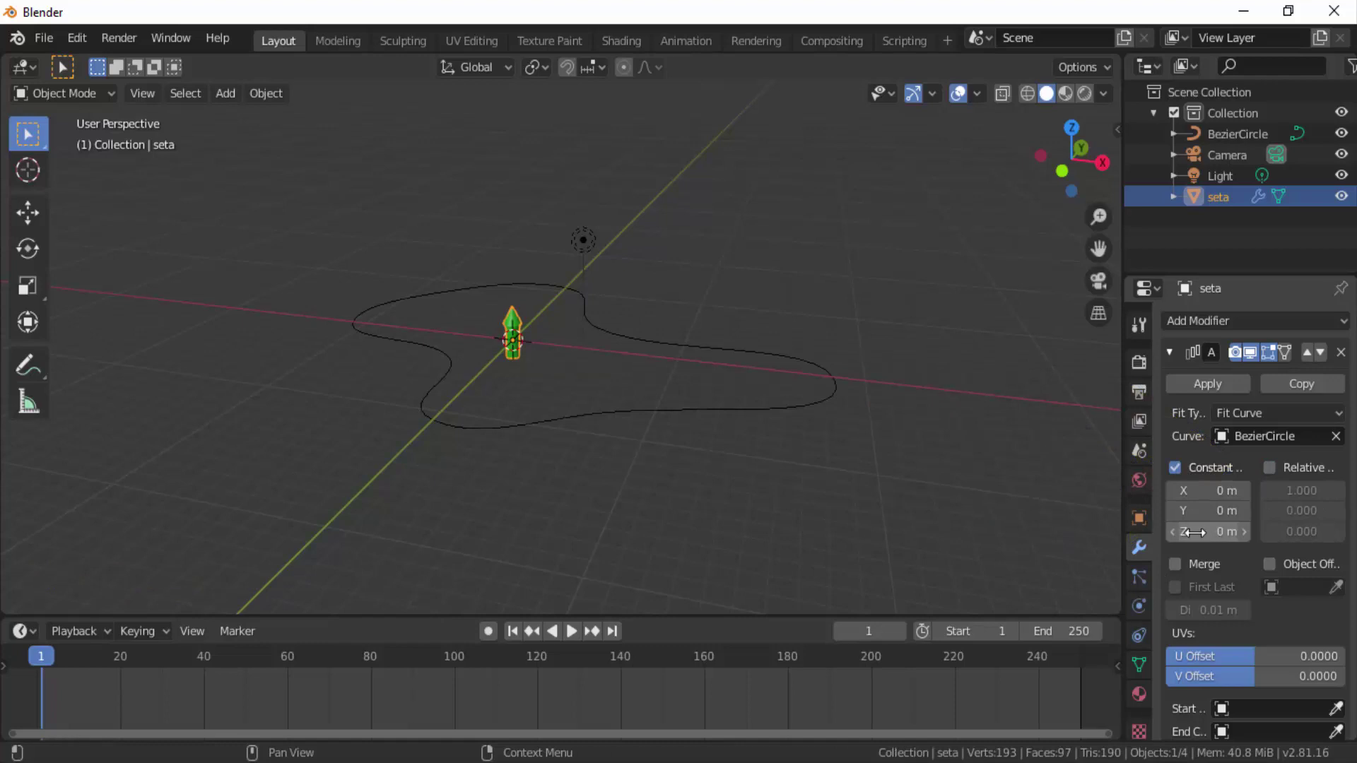
left_click_drag(1194, 533, 1201, 533)
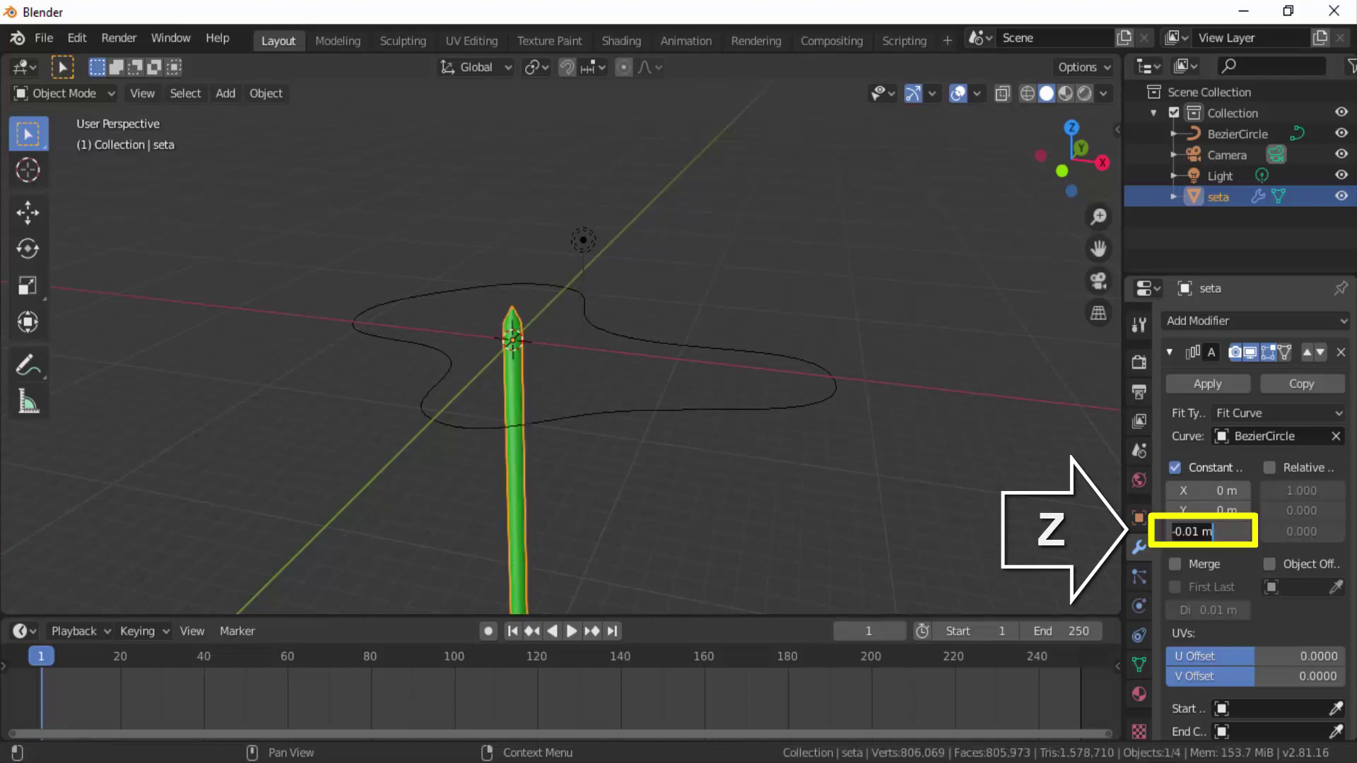
type("0")
key("Return")
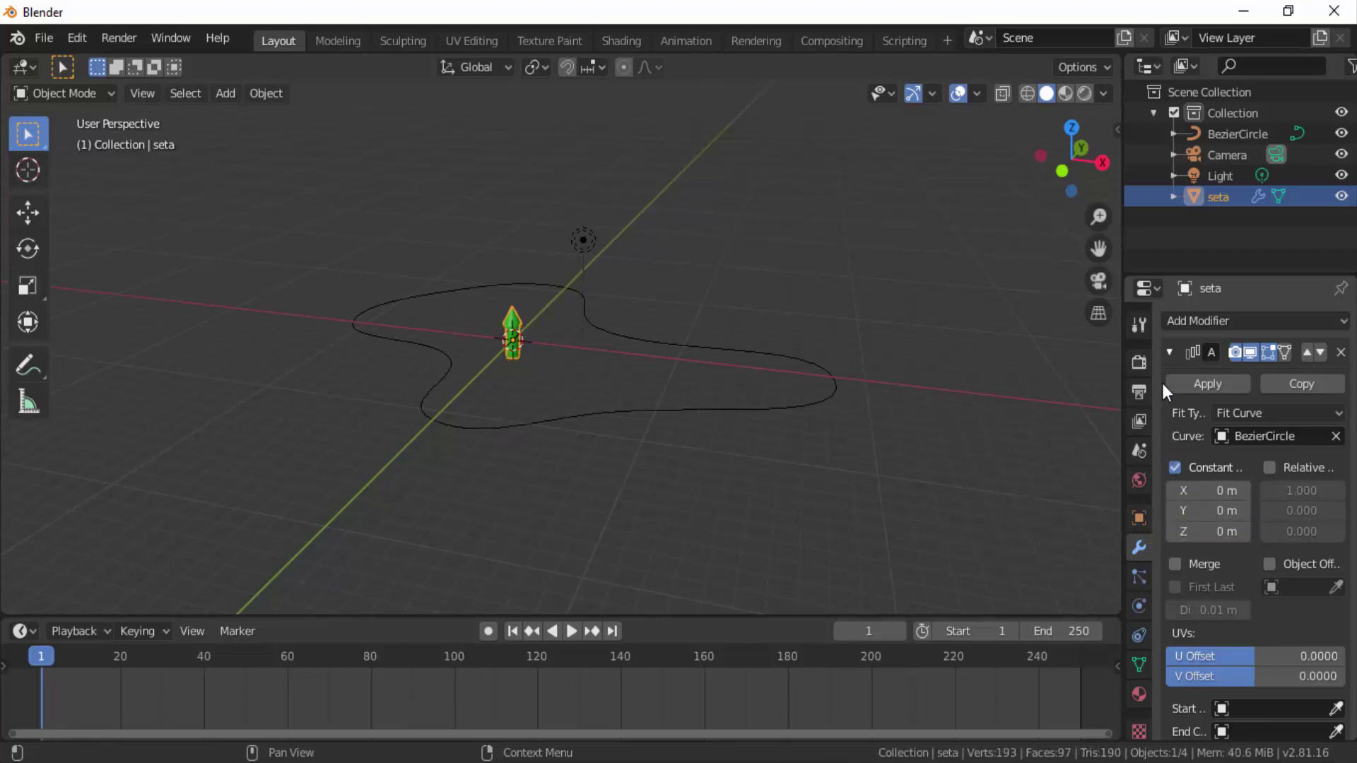
Step: Add a Curve modifier to the arrow with BezierCircle as its object and Z as the deformation axis
left_click(1170, 353)
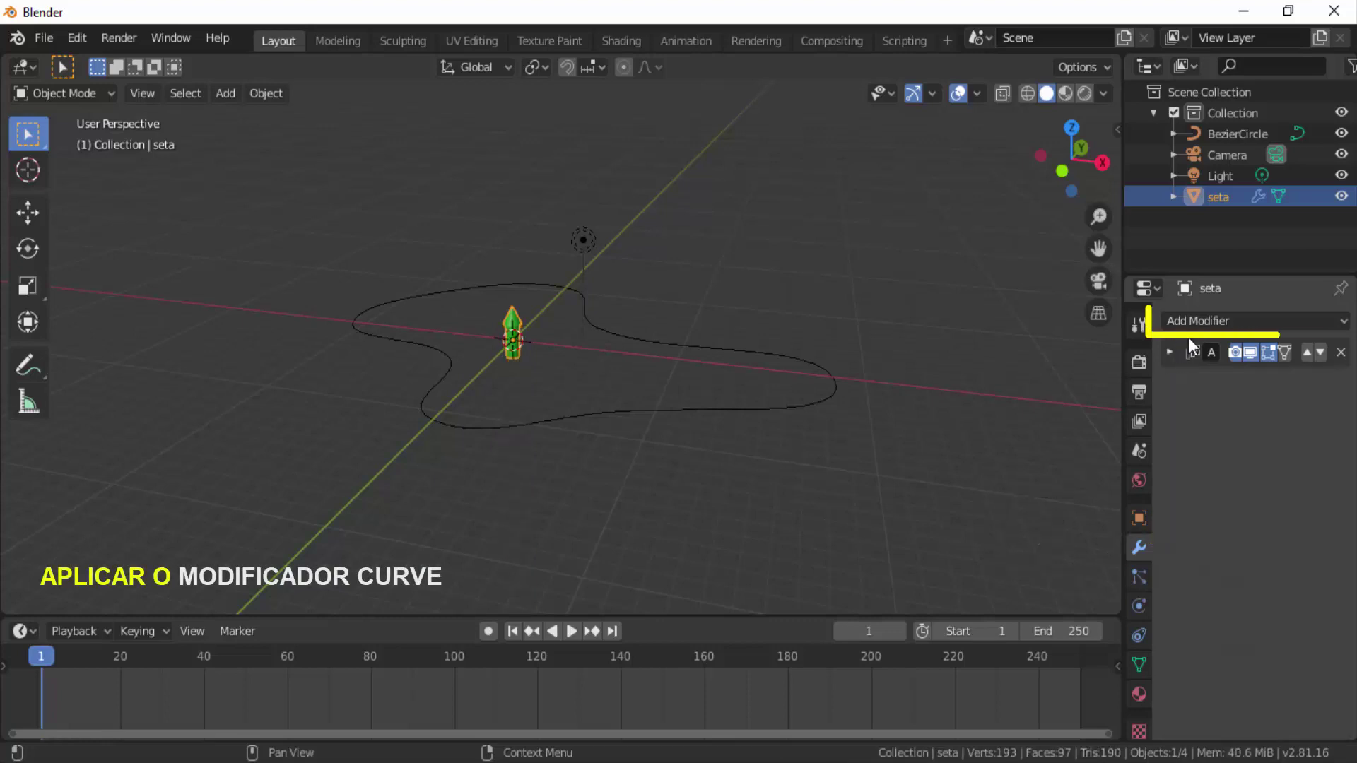
left_click(1206, 326)
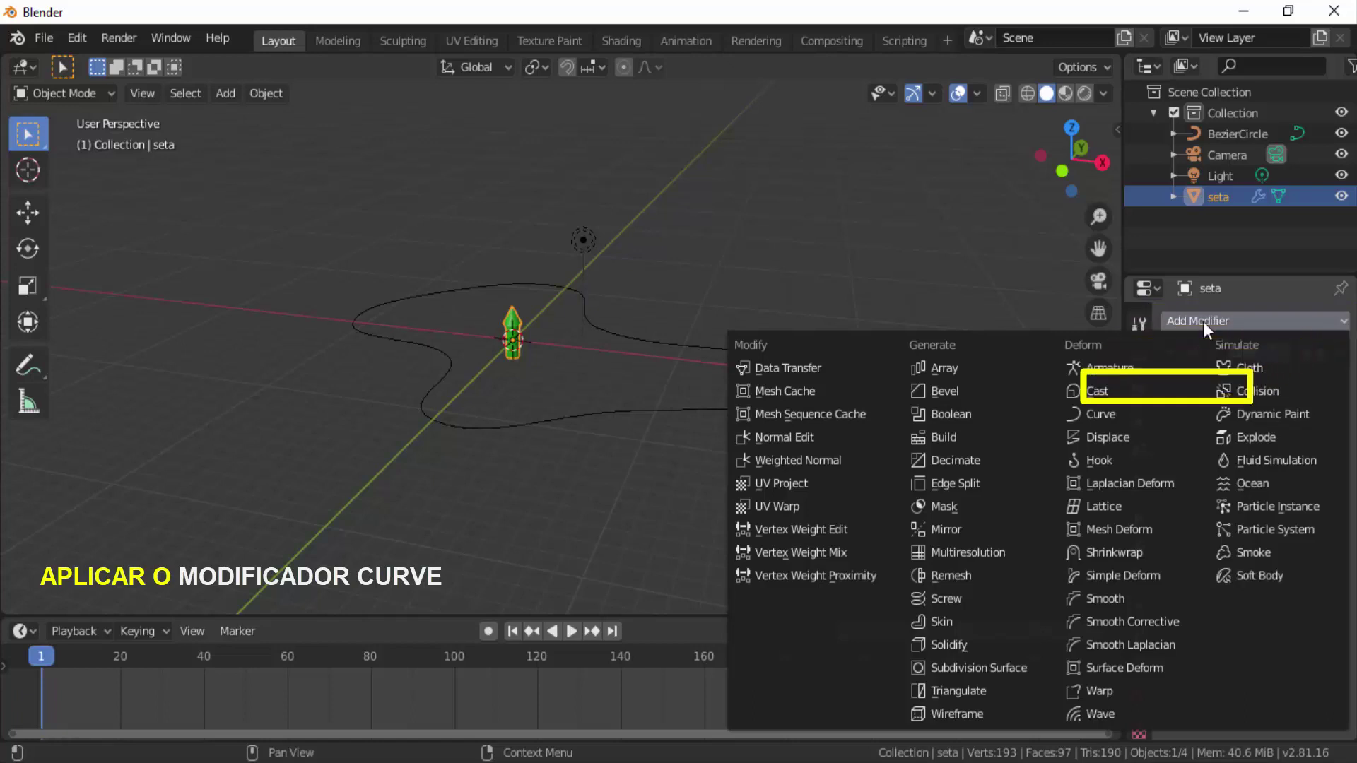
left_click(1108, 414)
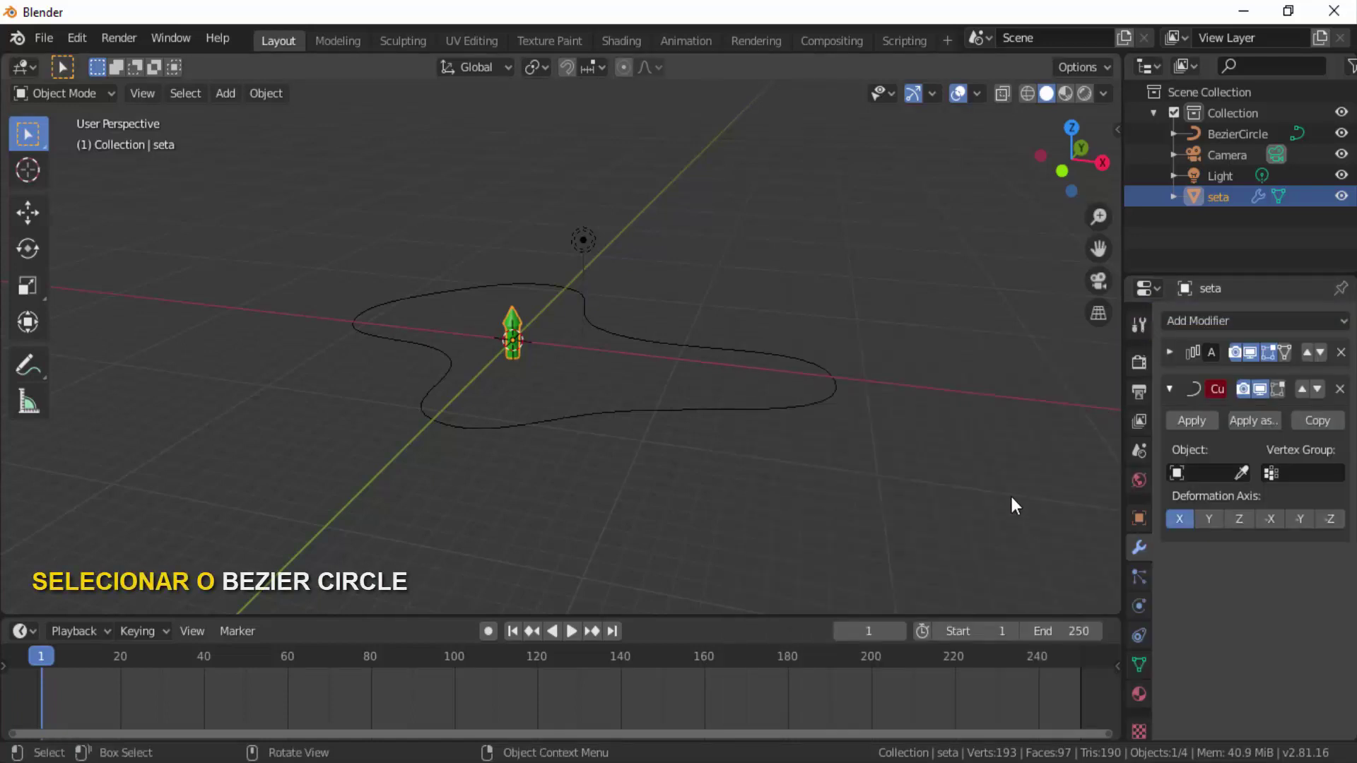
left_click(1214, 474)
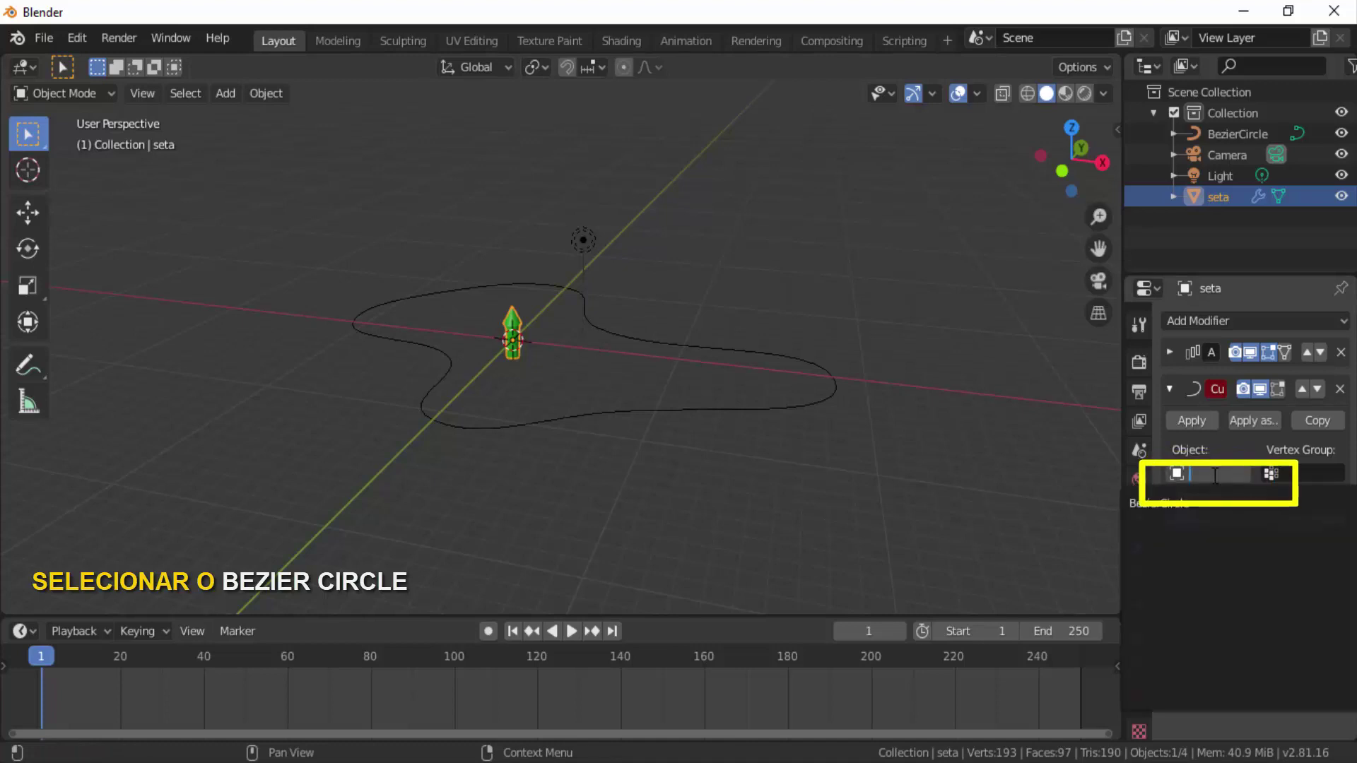
left_click(1174, 502)
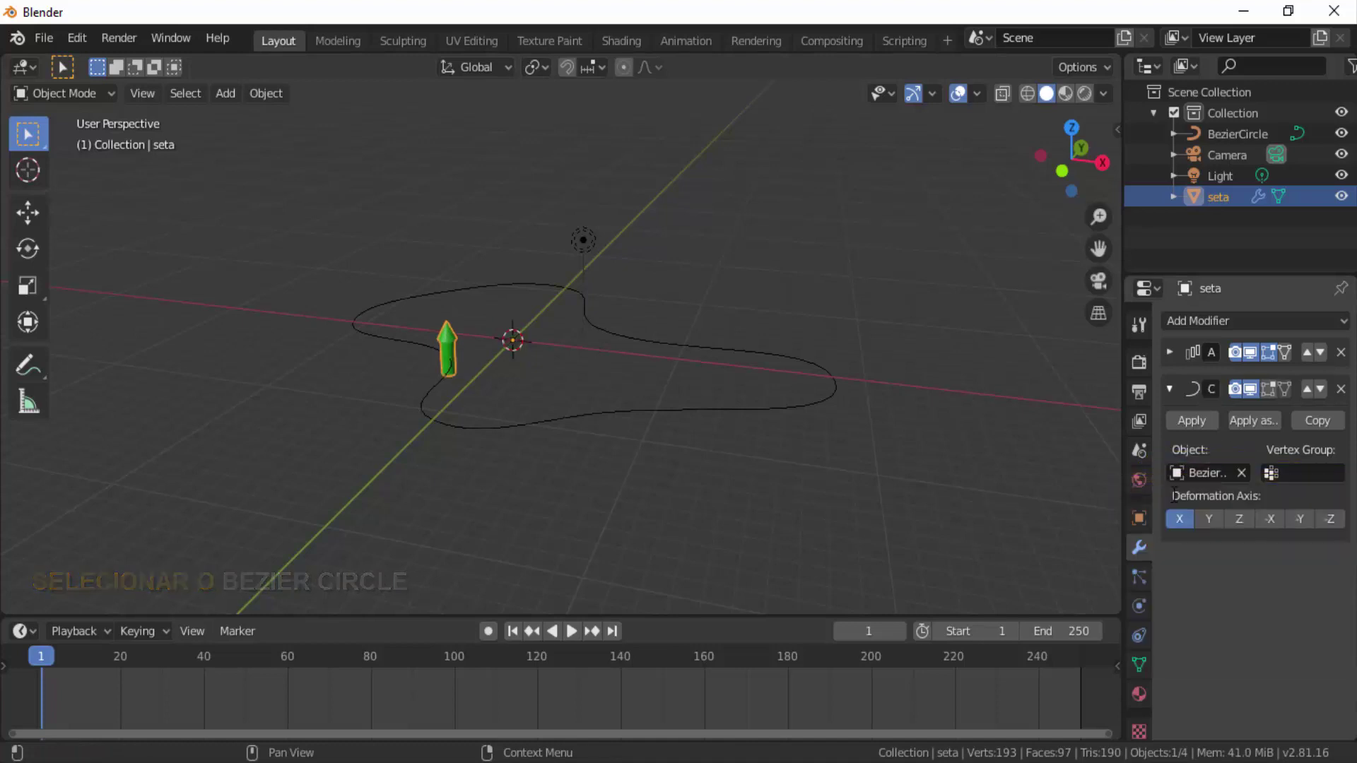
left_click(1241, 521)
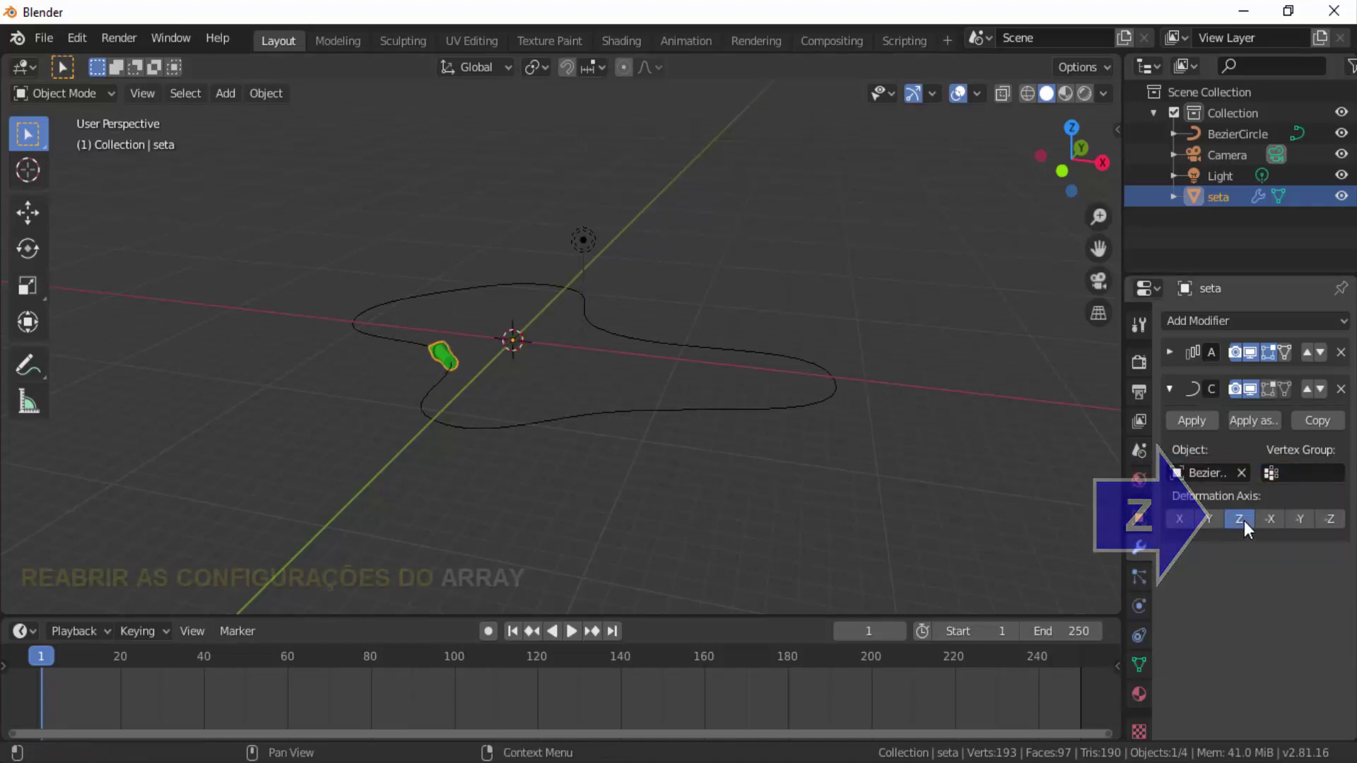
Step: Set the Array modifier's constant Z offset to 4.17 m to space the arrows along the curve
left_click(1170, 352)
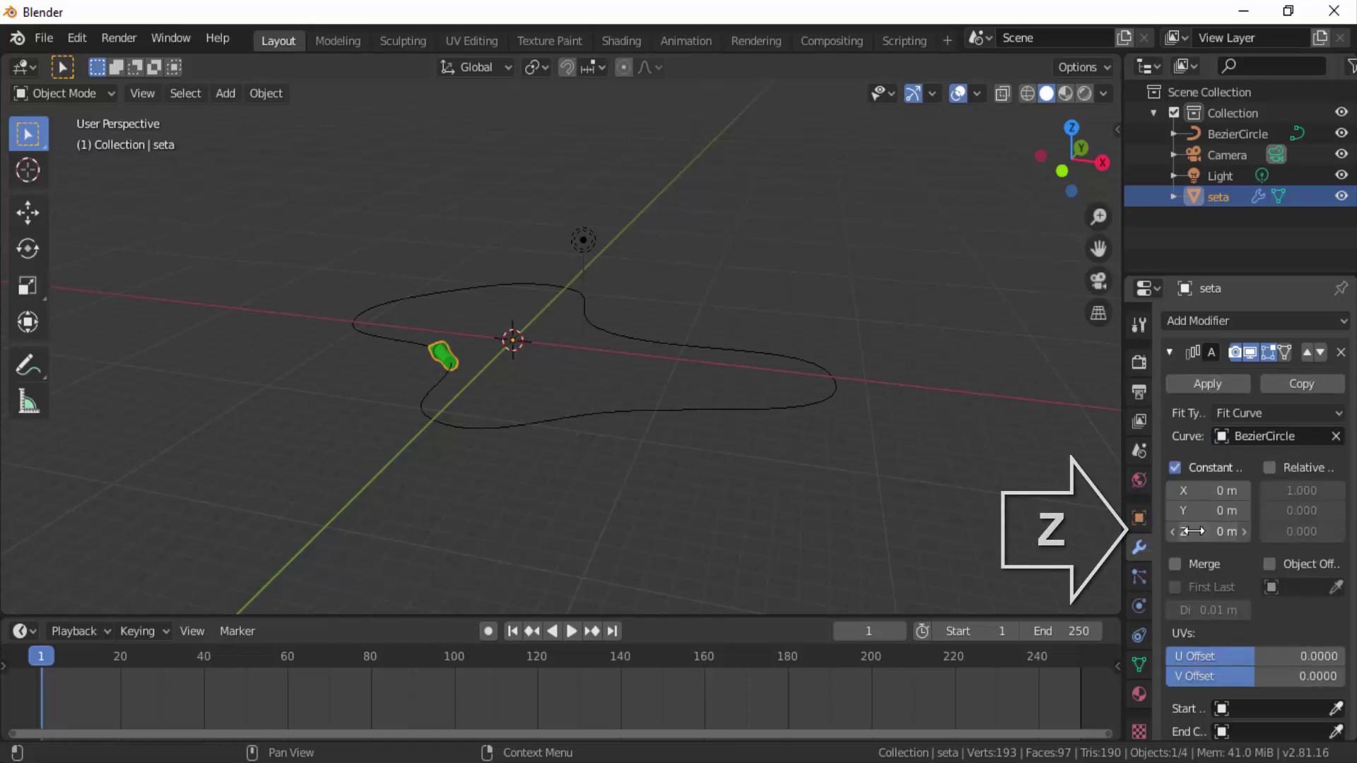
left_click_drag(1227, 532, 1322, 531)
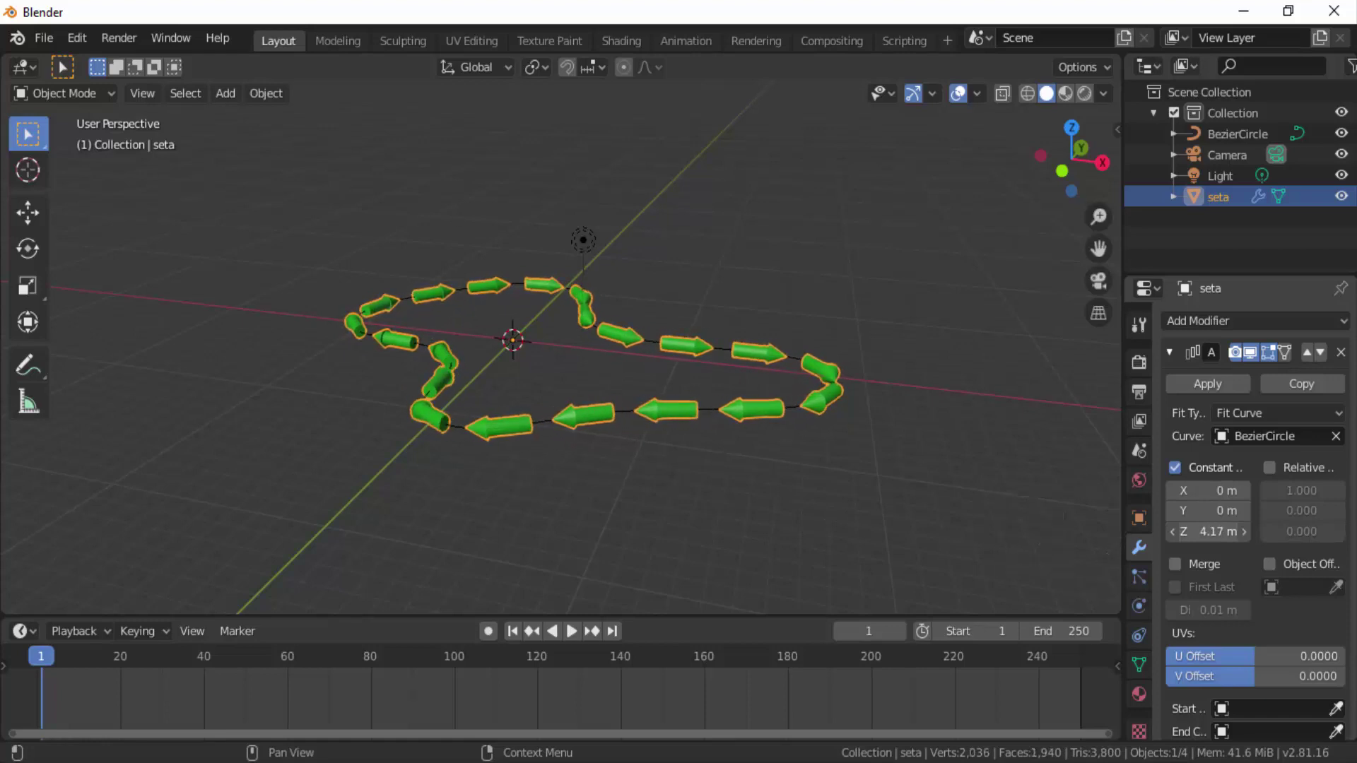
Step: Examine how the arrows deform at the curve's bends, up close, from above and in perspective
left_click_drag(1071, 161, 1022, 219)
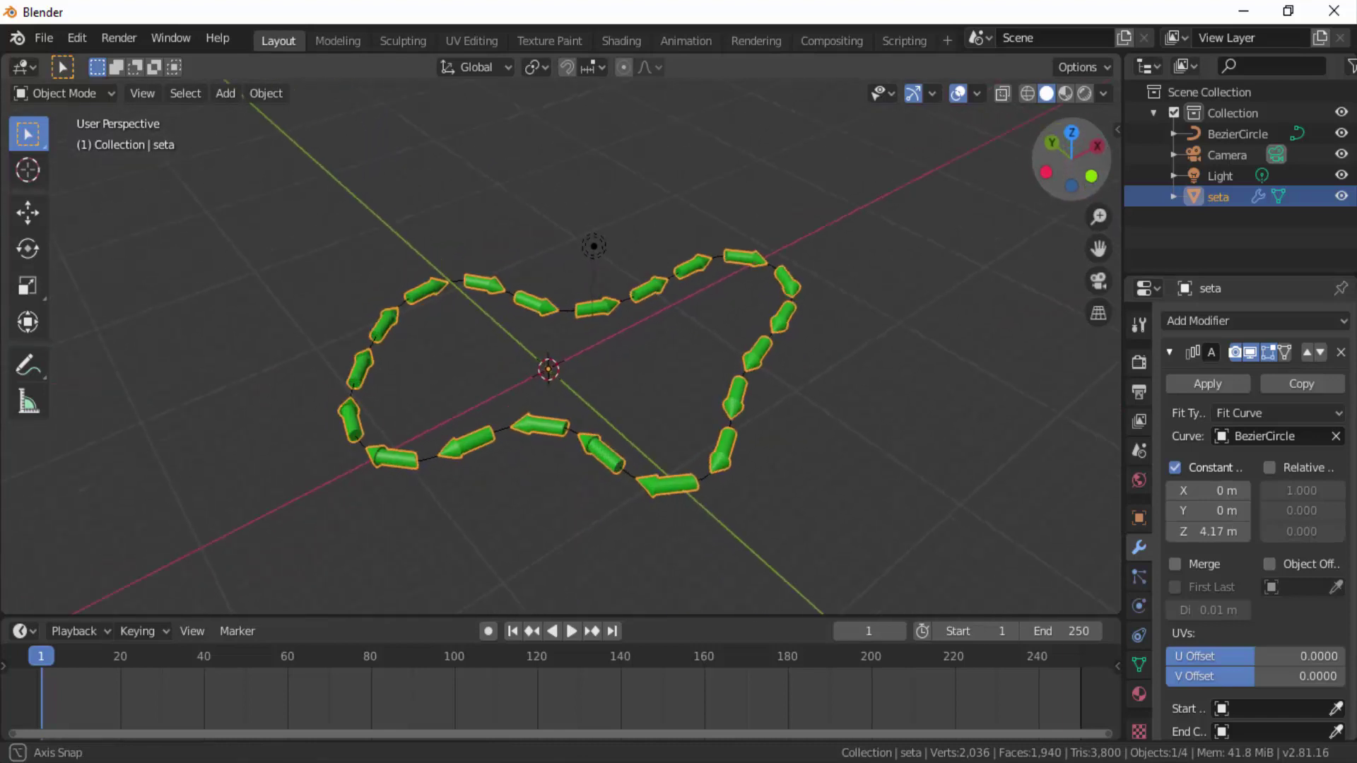
scroll(553, 498, "up", 5)
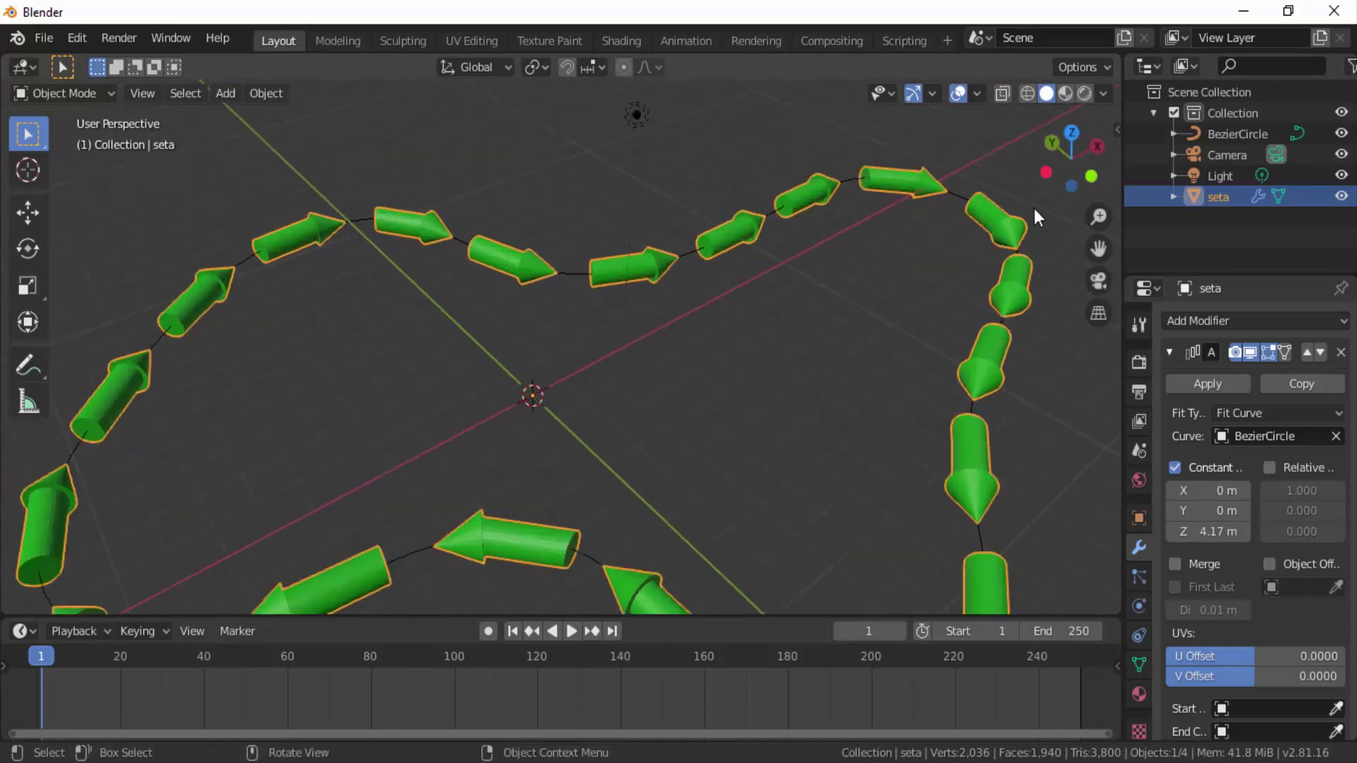
left_click_drag(1098, 248, 1003, 312)
left_click(1074, 134)
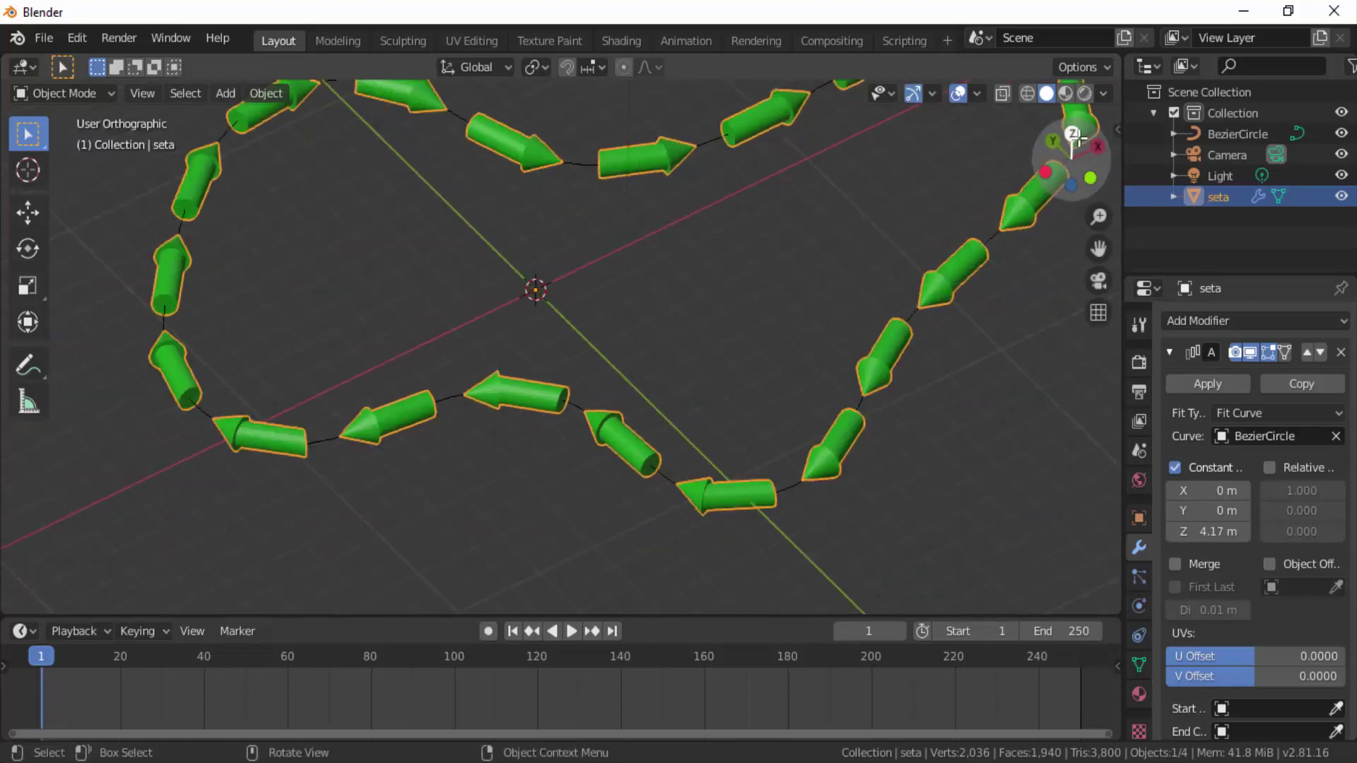
left_click_drag(1099, 248, 1144, 99)
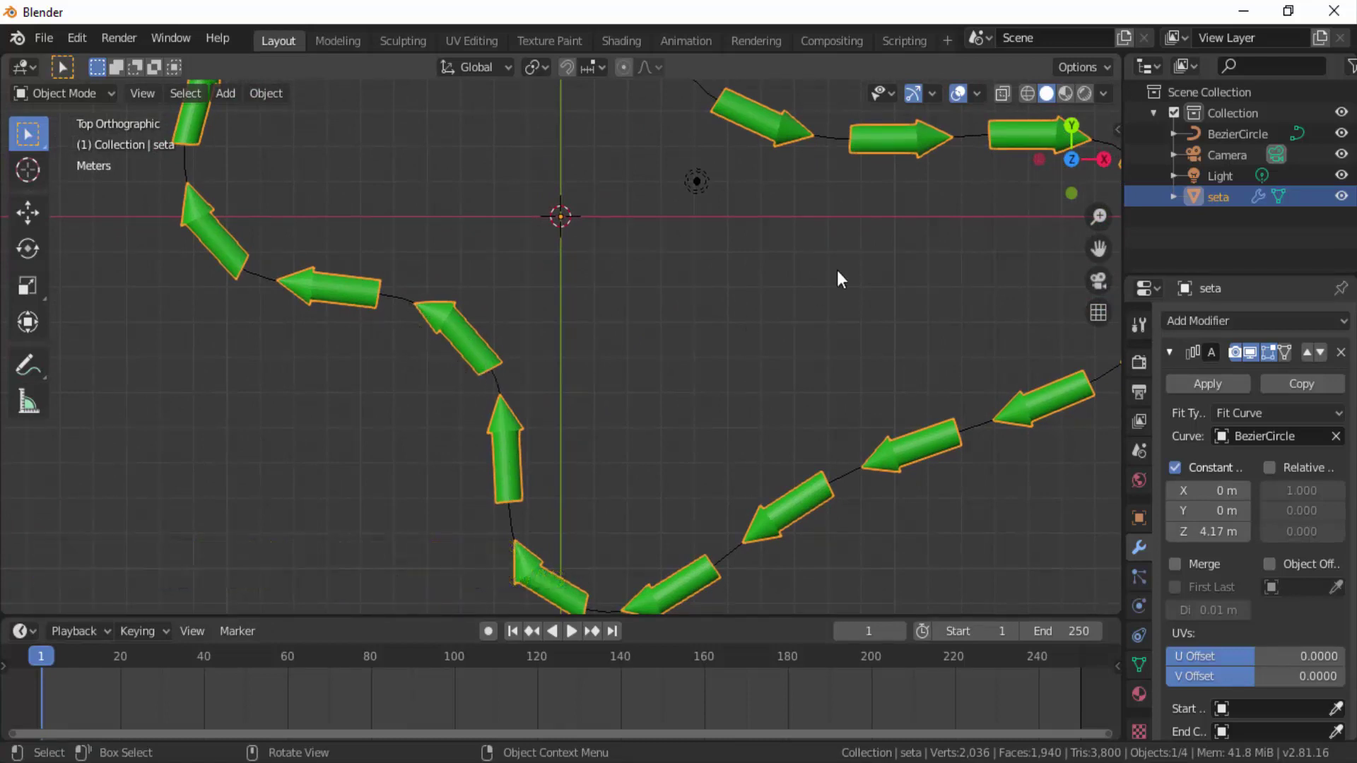
left_click_drag(1099, 260, 1099, 214)
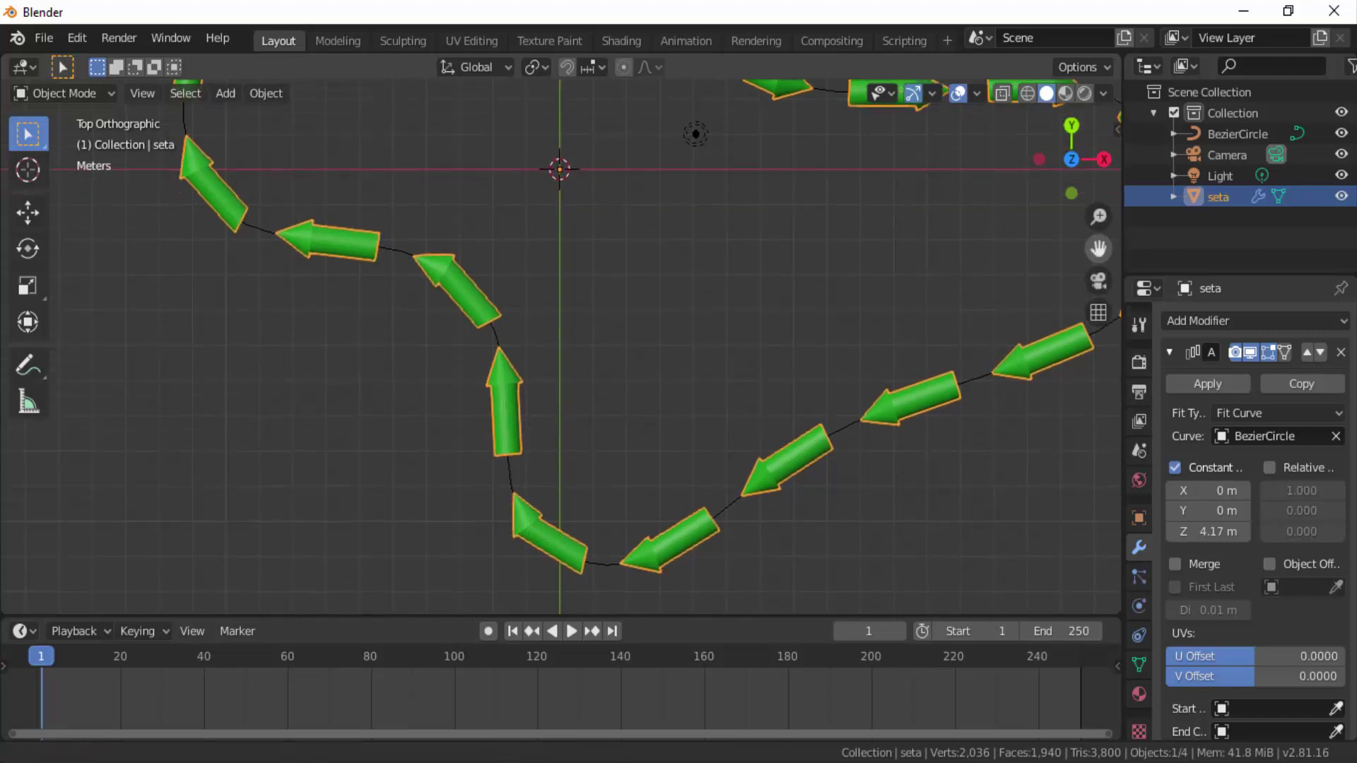
scroll(431, 291, "up", 4)
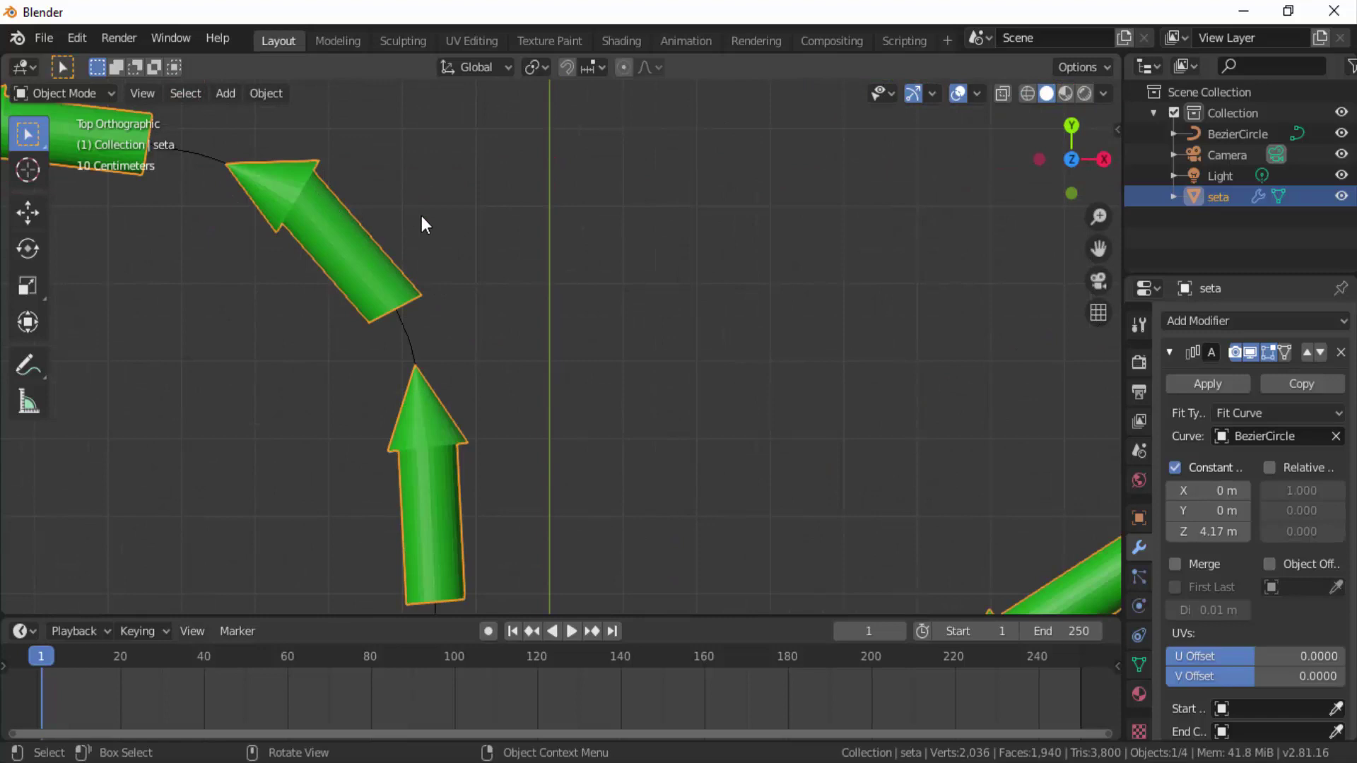
scroll(421, 215, "down", 6)
scroll(421, 216, "down", 4)
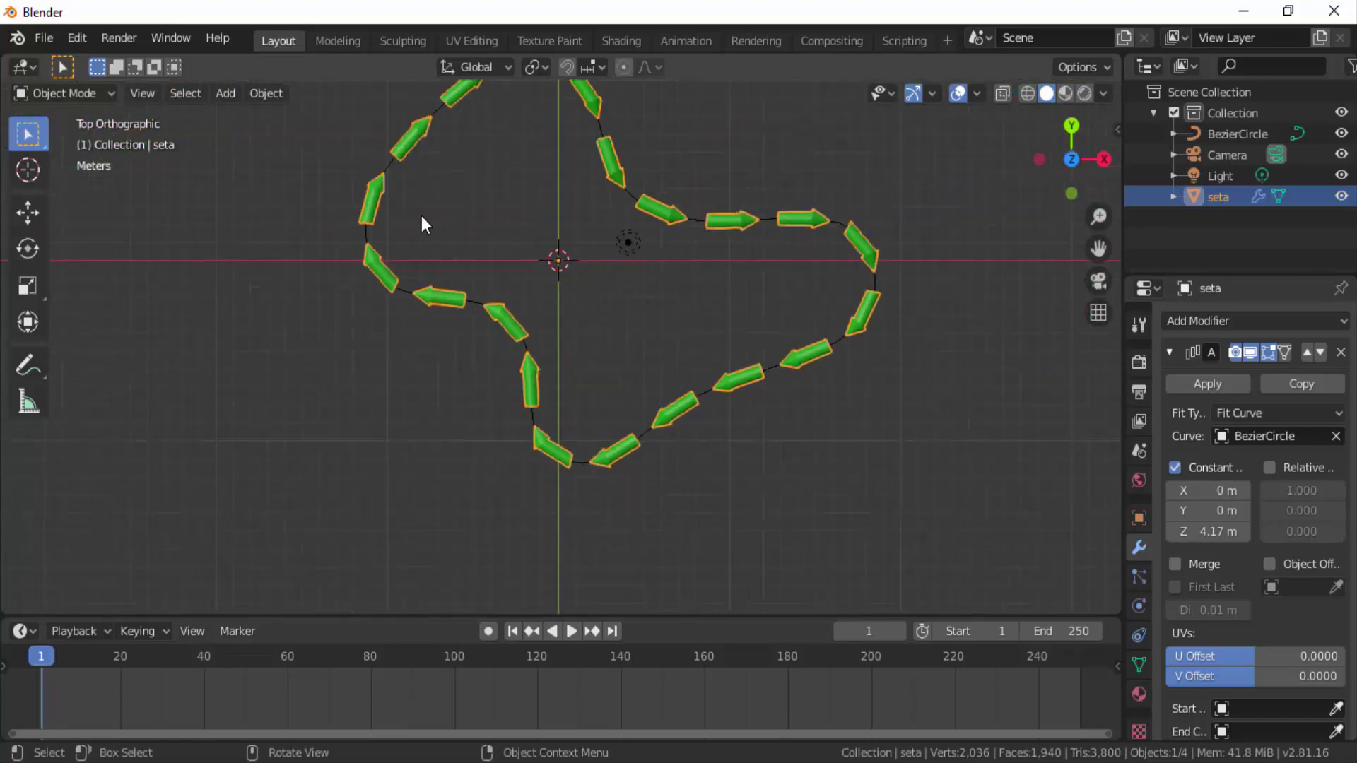
scroll(421, 217, "up", 1)
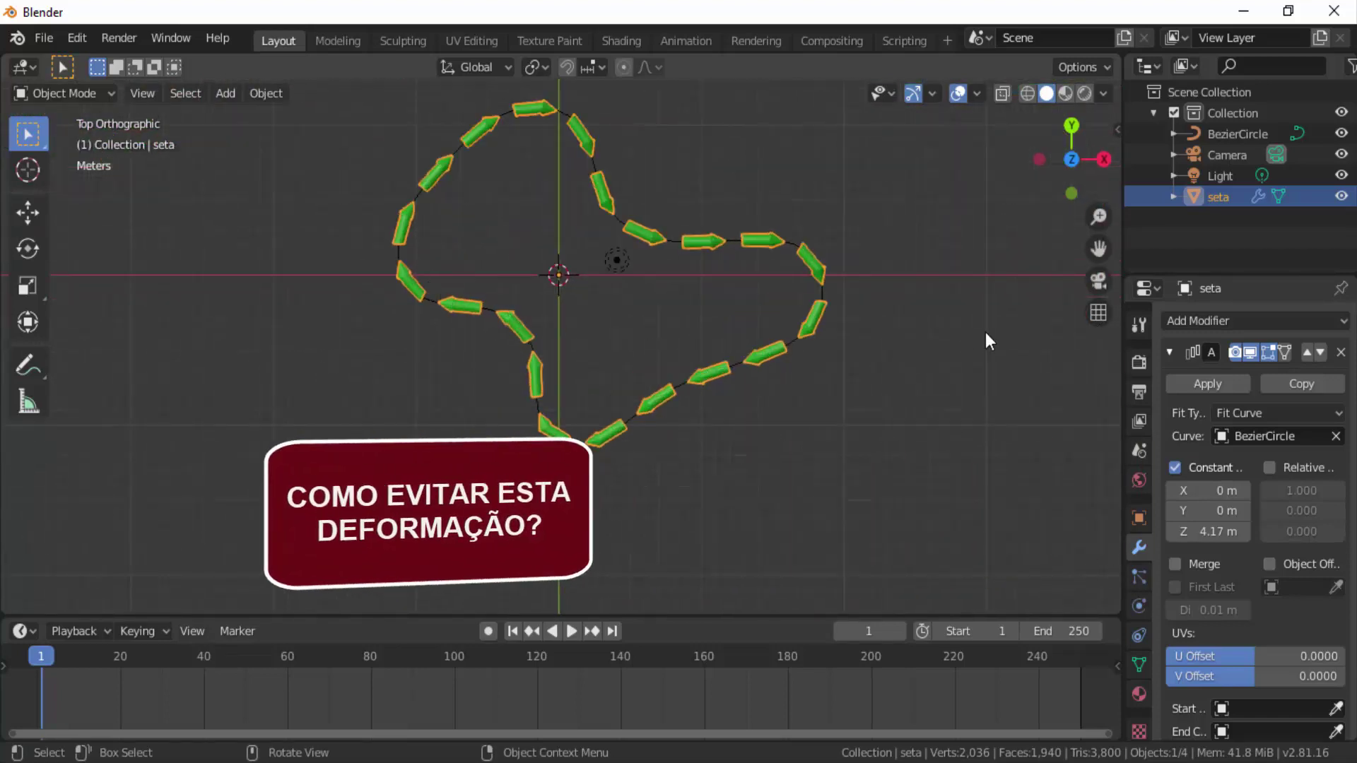
left_click_drag(1055, 198, 820, 397)
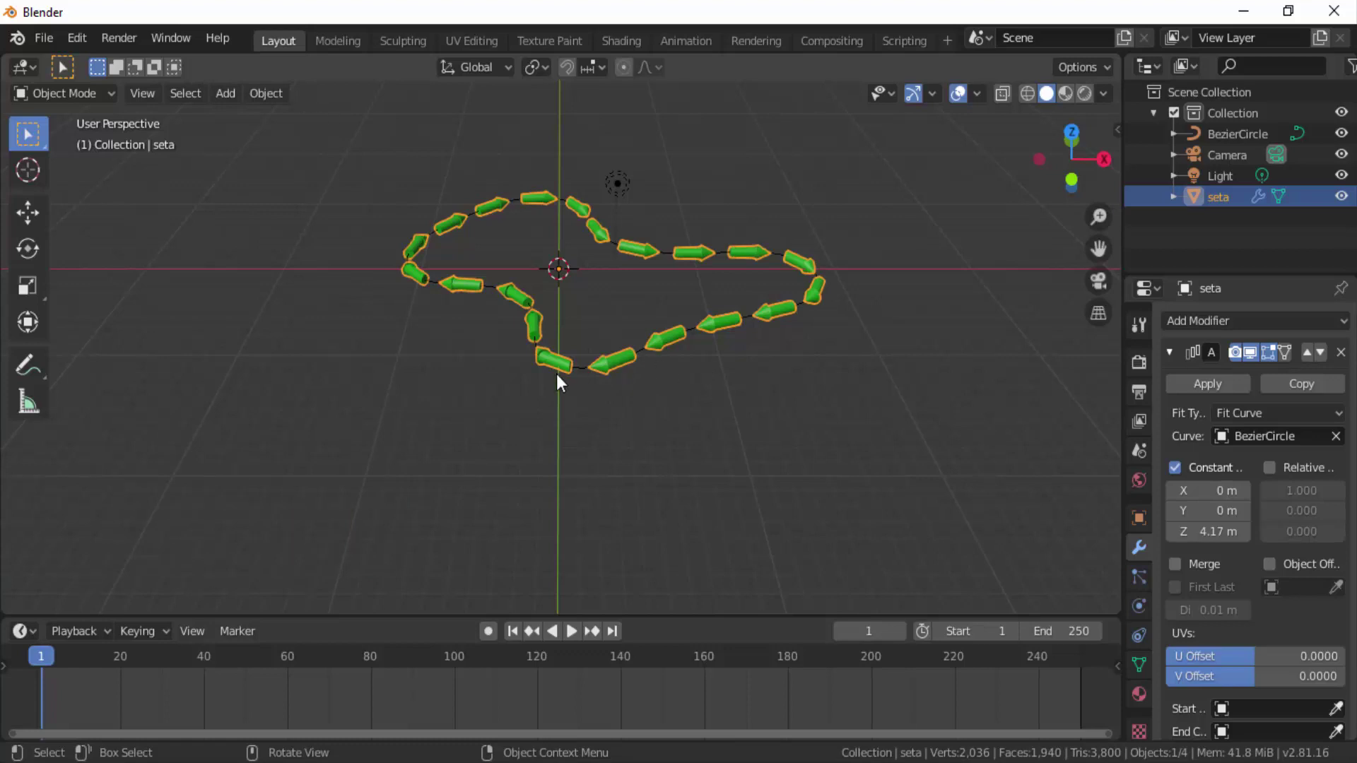
scroll(711, 312, "up", 2)
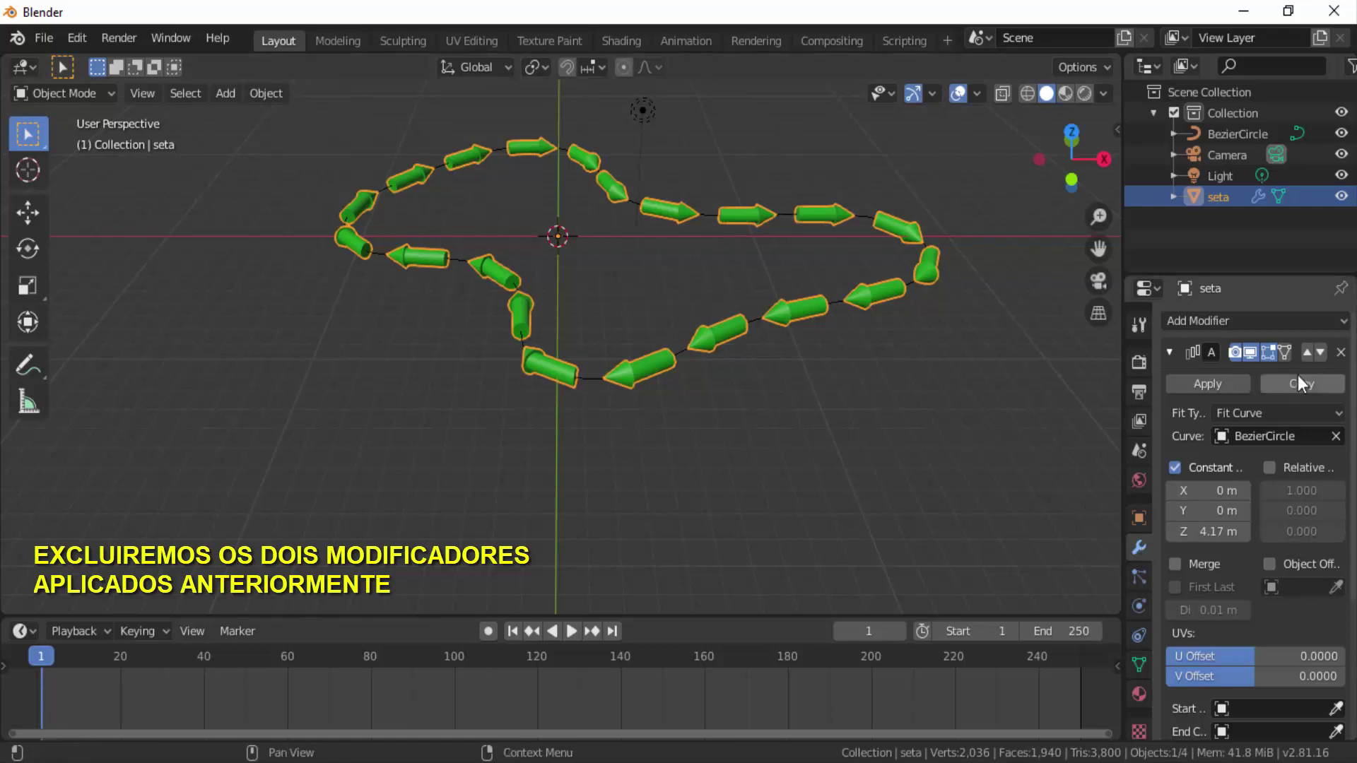
Step: Remove both the Array and Curve modifiers from the seta arrow
left_click(1341, 352)
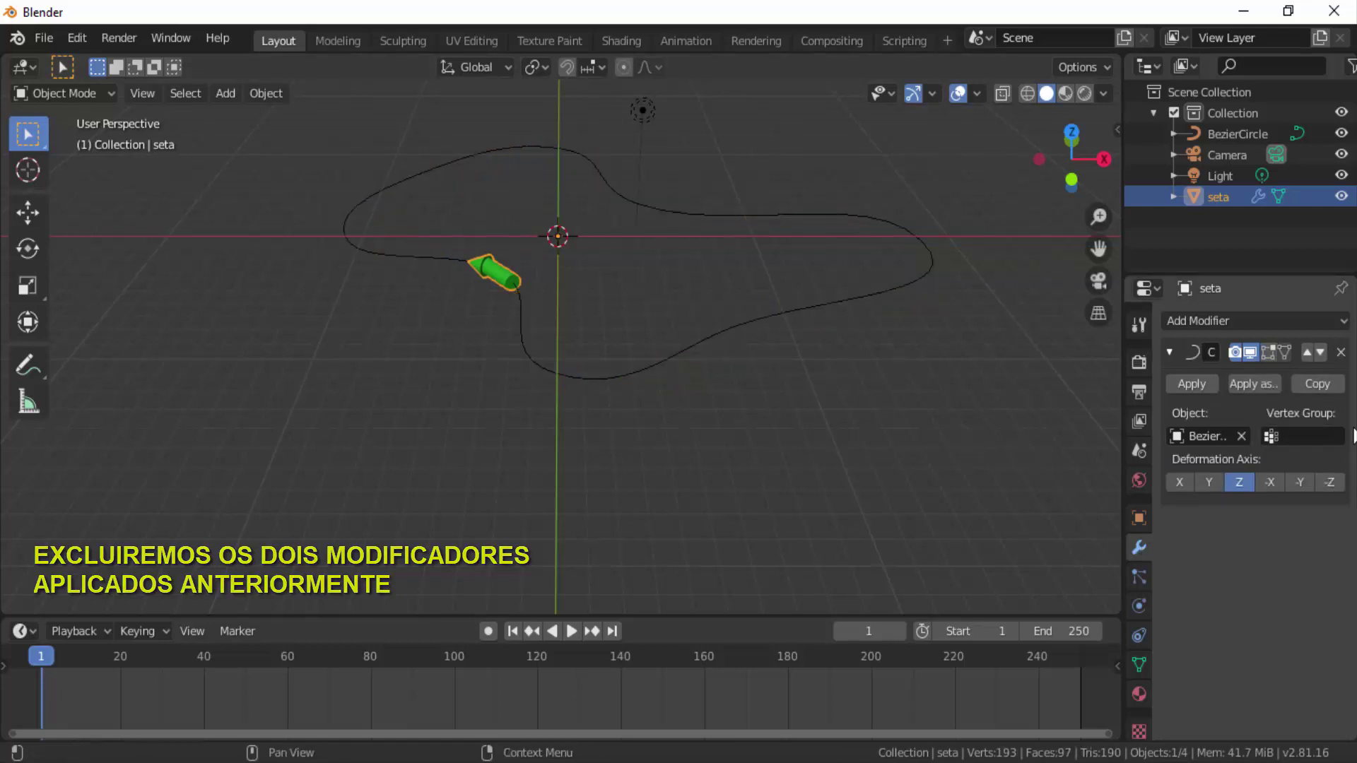
left_click(1341, 352)
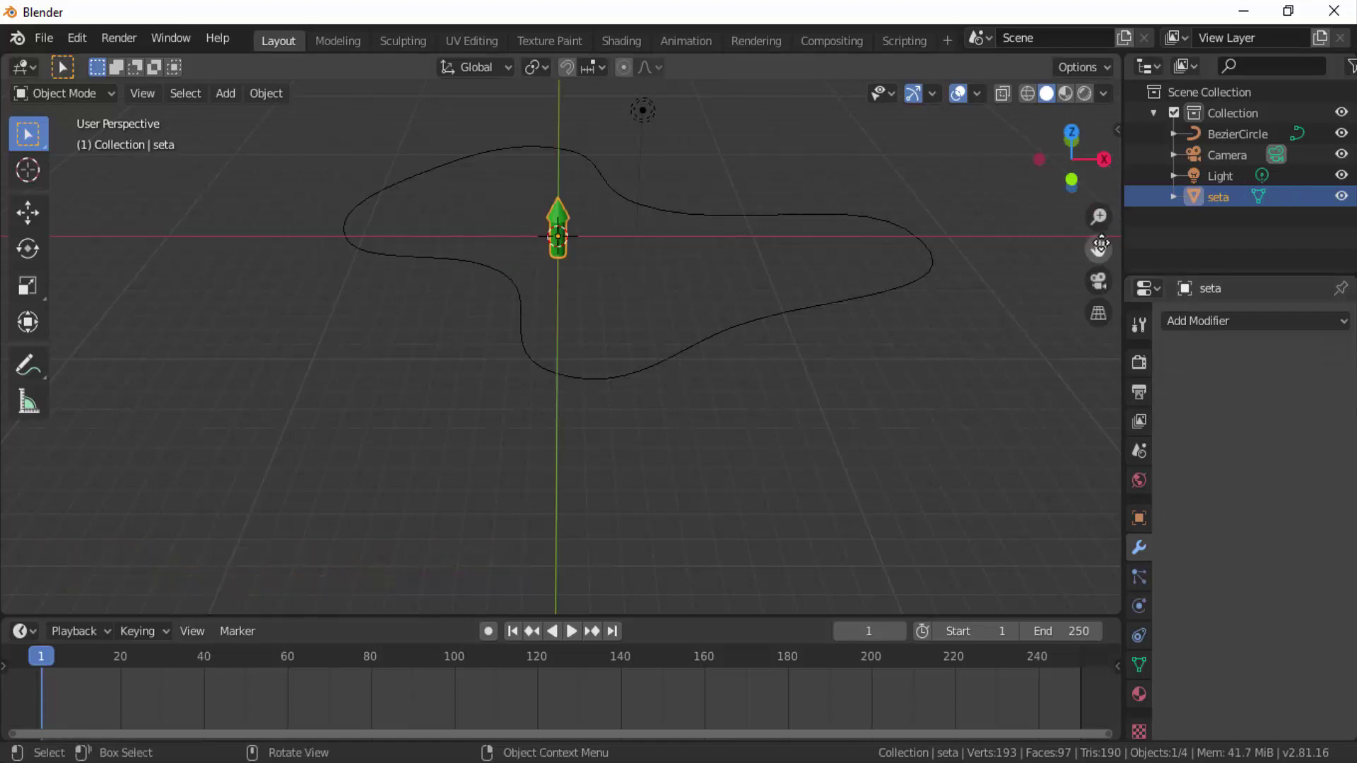
Step: Add a plane mesh at the 3D cursor, where the arrow stands
left_click_drag(1098, 249, 1040, 244)
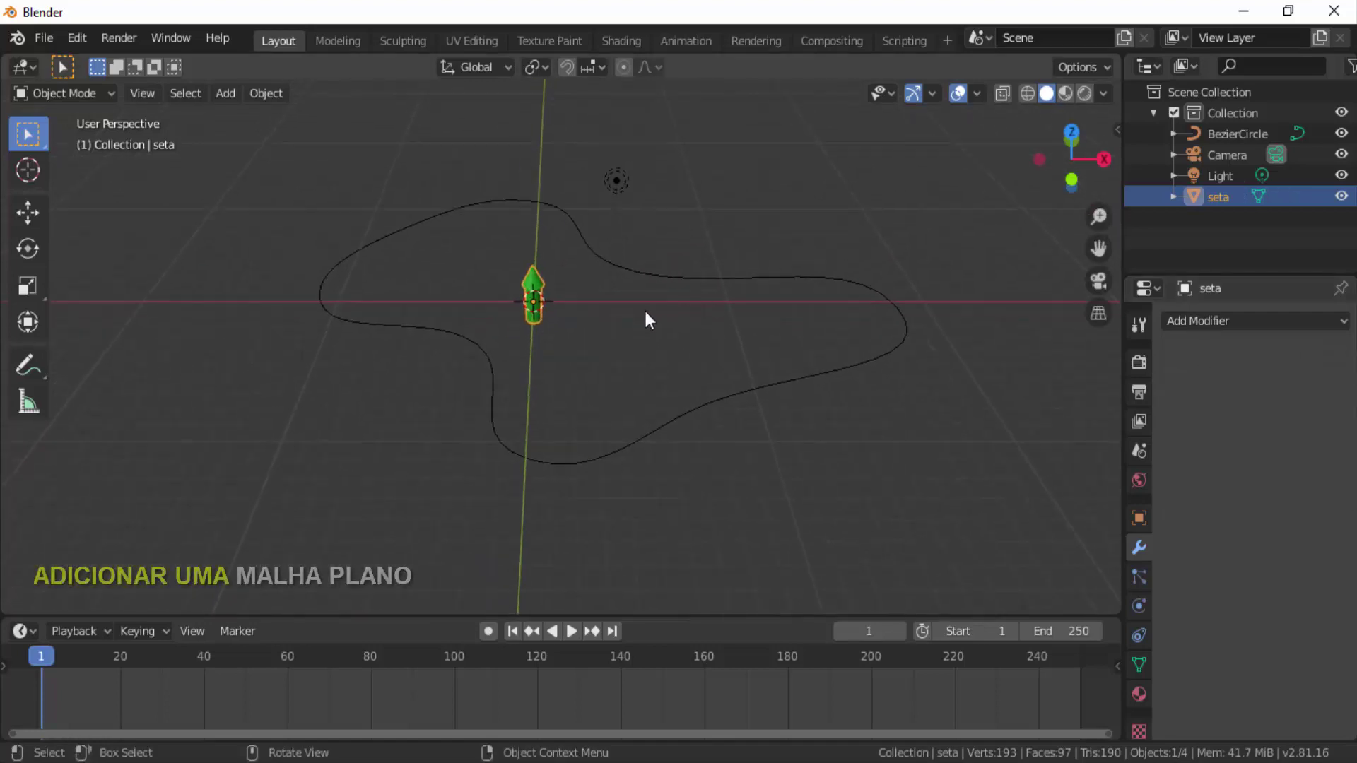
key("shift+a")
mouse_move(644, 311)
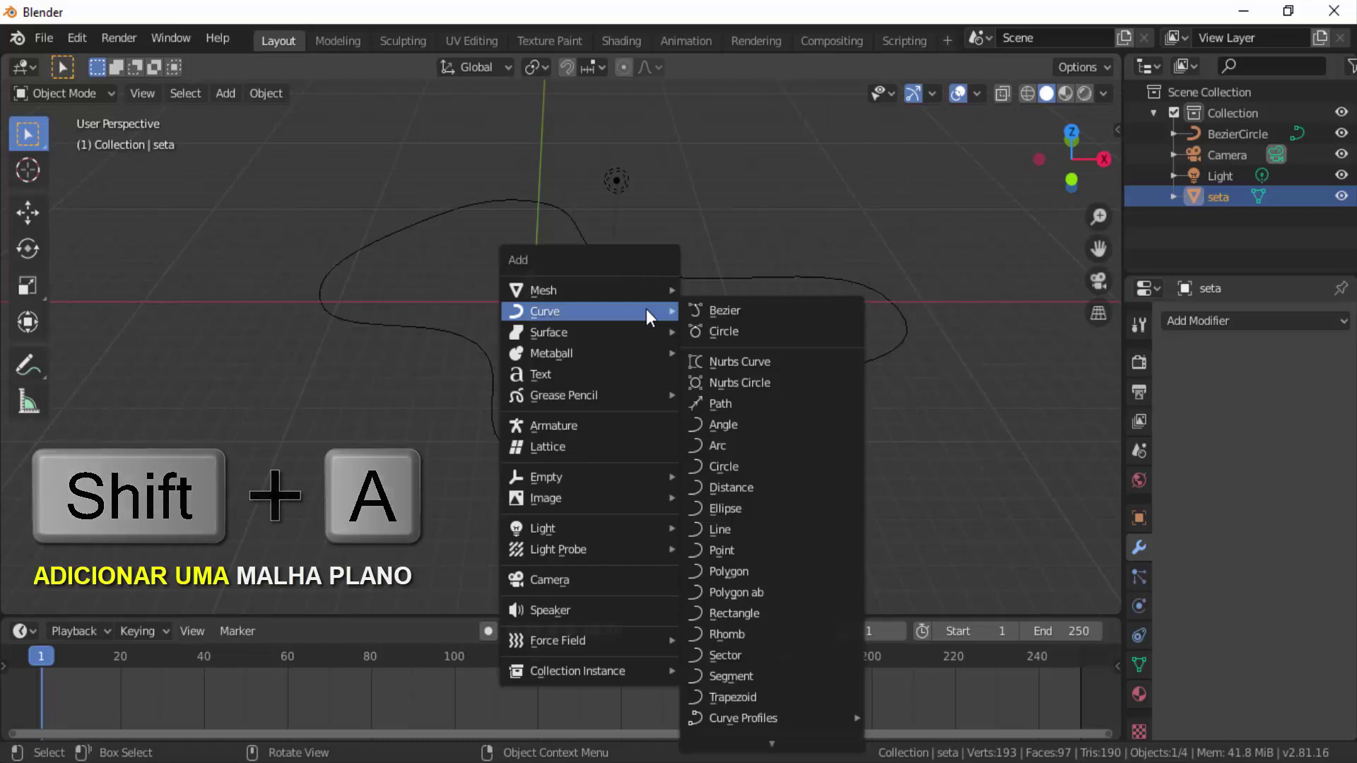
mouse_move(609, 286)
left_click(715, 289)
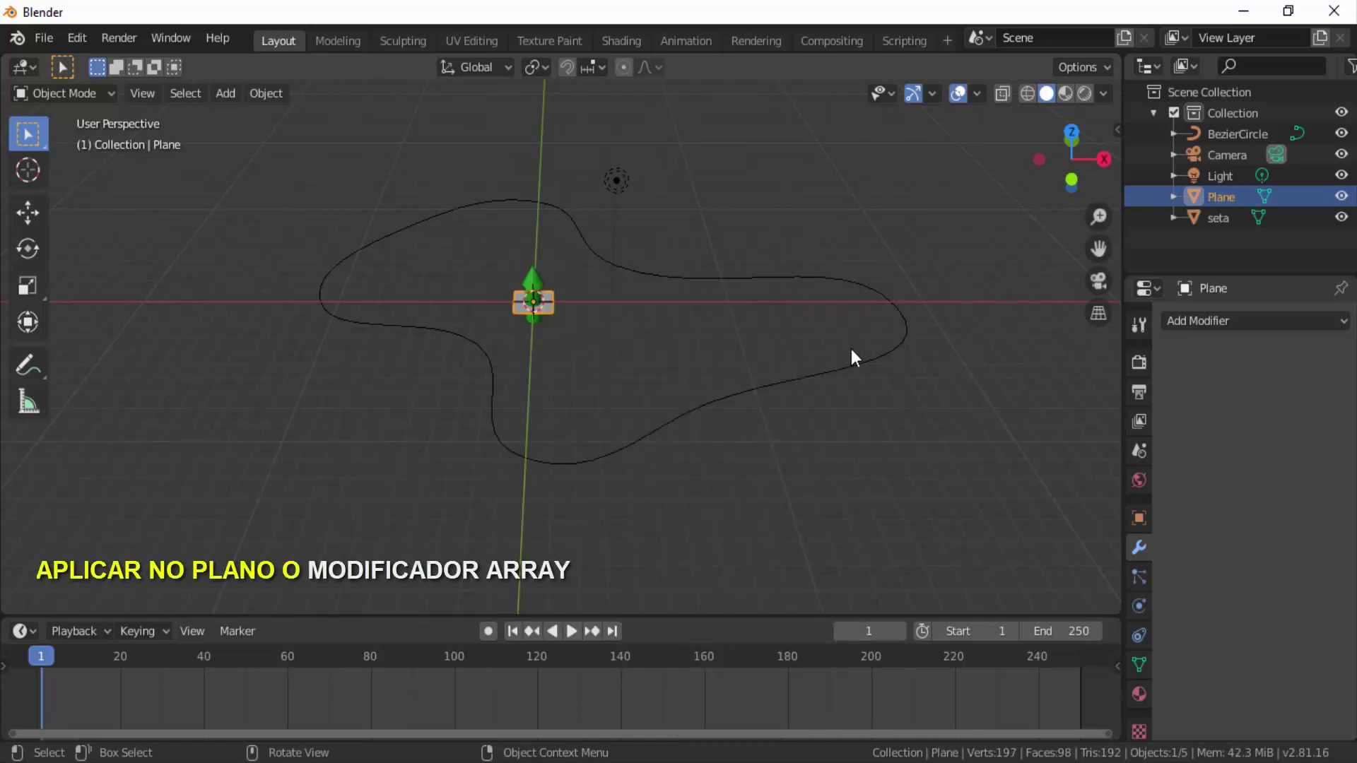
Step: Add an Array modifier to the plane, using constant instead of relative offset, with a Z distance of 2.07 m
left_click(1221, 322)
left_click(966, 366)
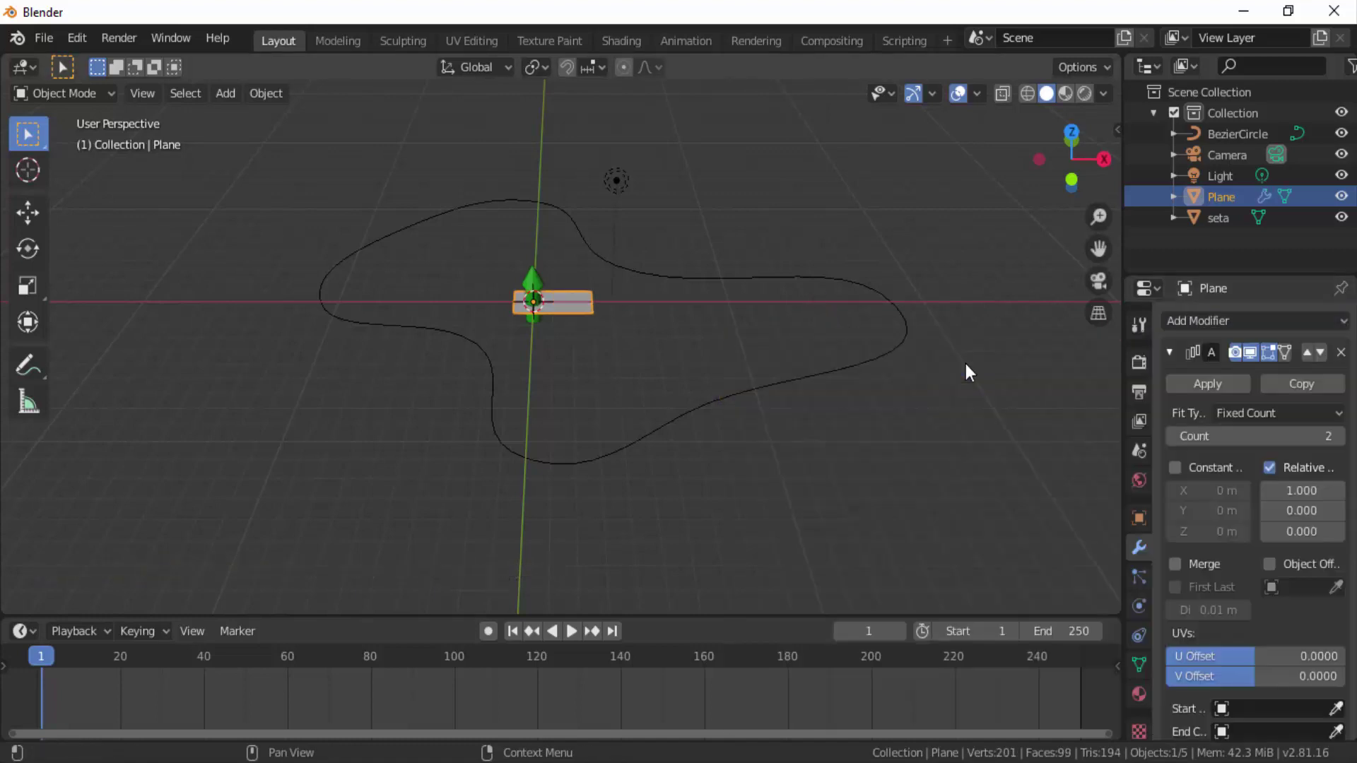
left_click(1270, 468)
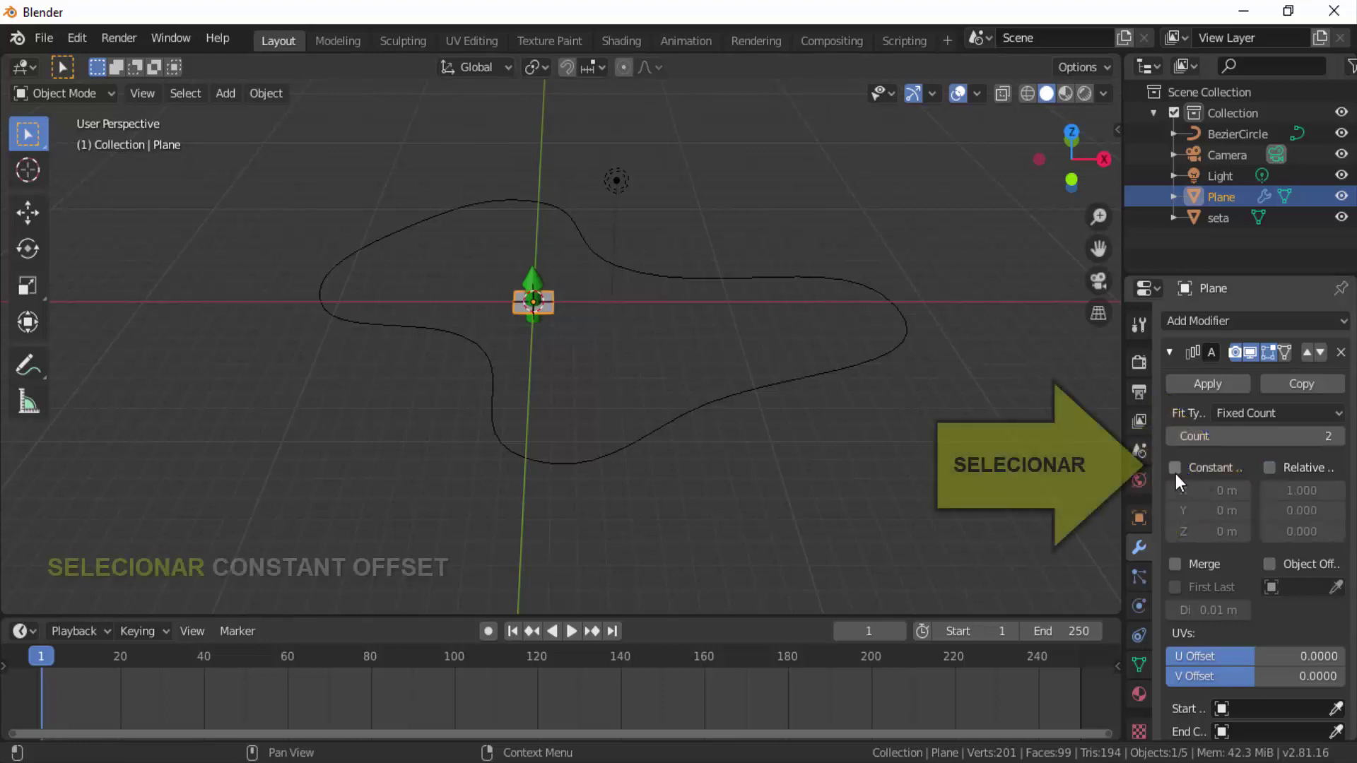
left_click(1174, 468)
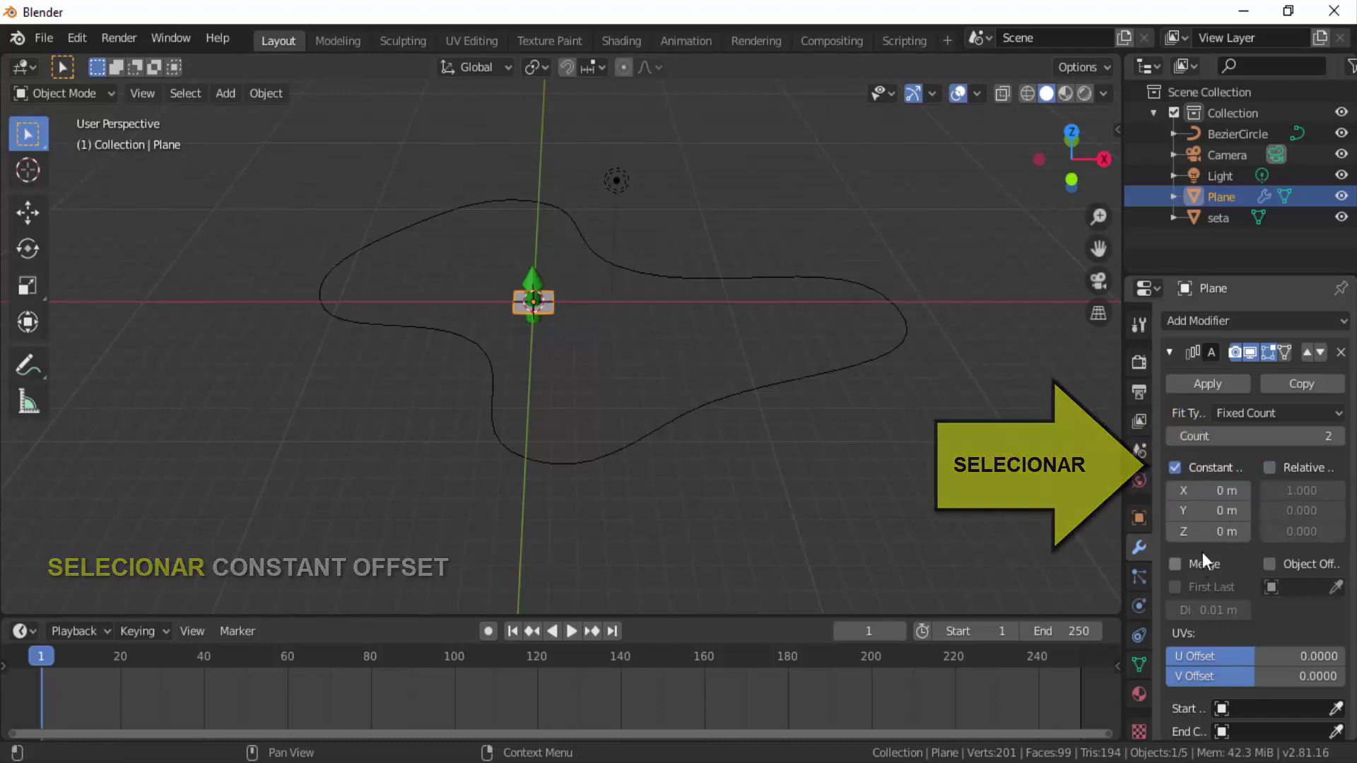
left_click_drag(1214, 531, 1265, 531)
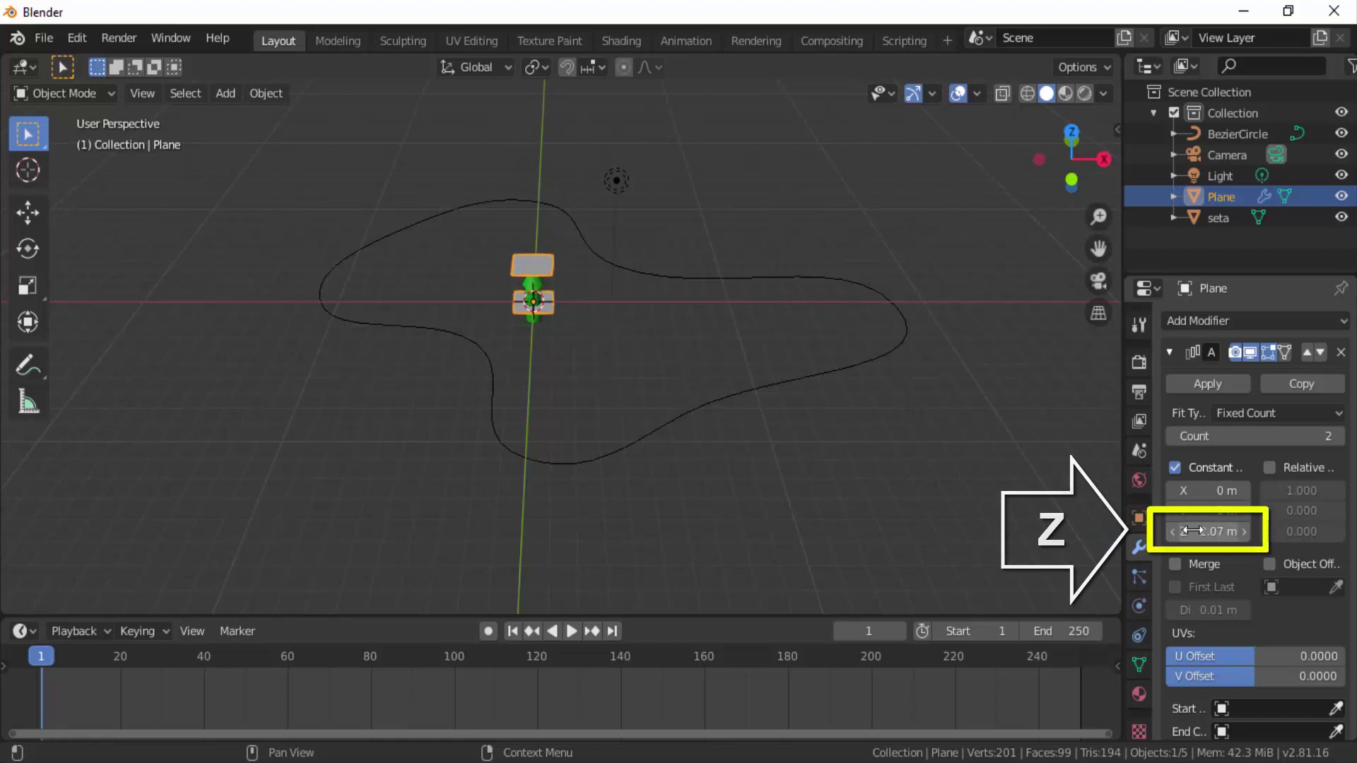
Step: Set the plane's Array fit type to Fit Curve with BezierCircle as the curve
left_click(1269, 412)
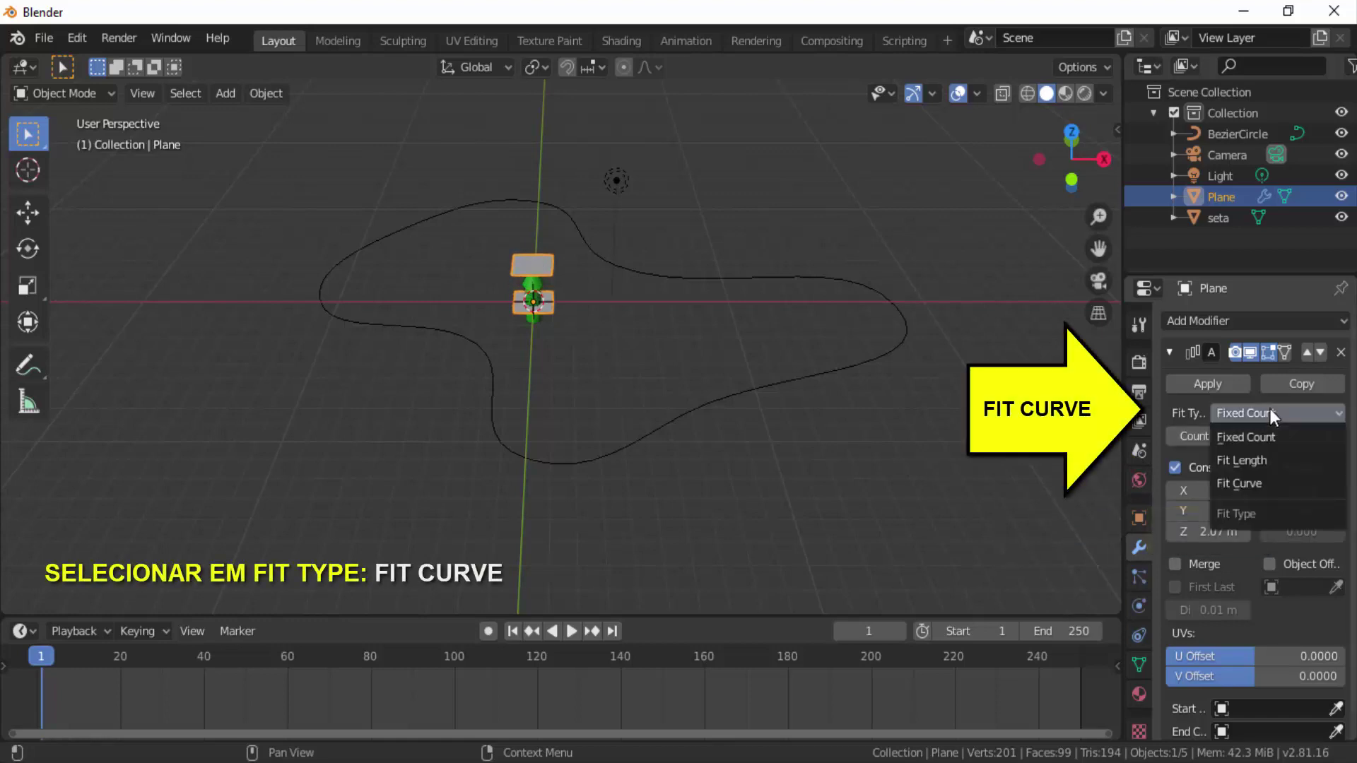
left_click(1258, 474)
left_click(1335, 436)
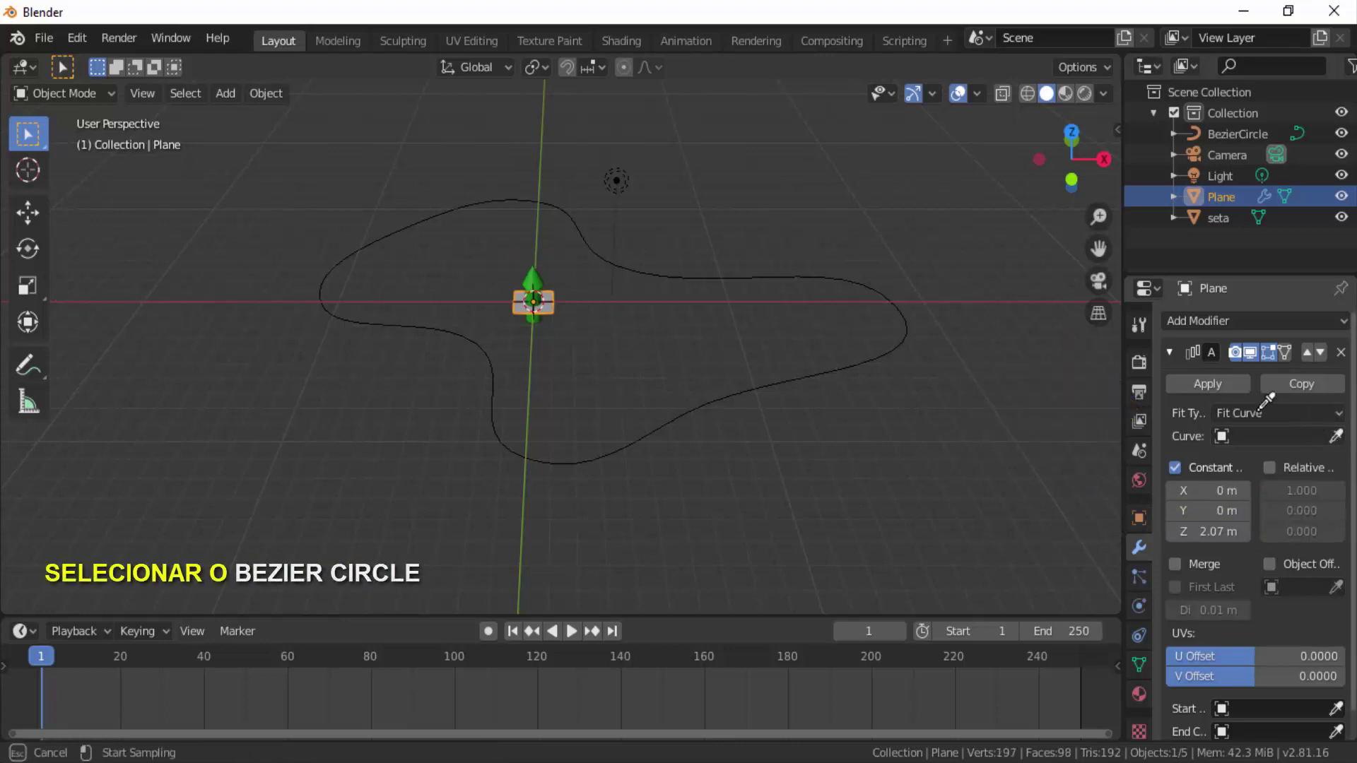
left_click(788, 276)
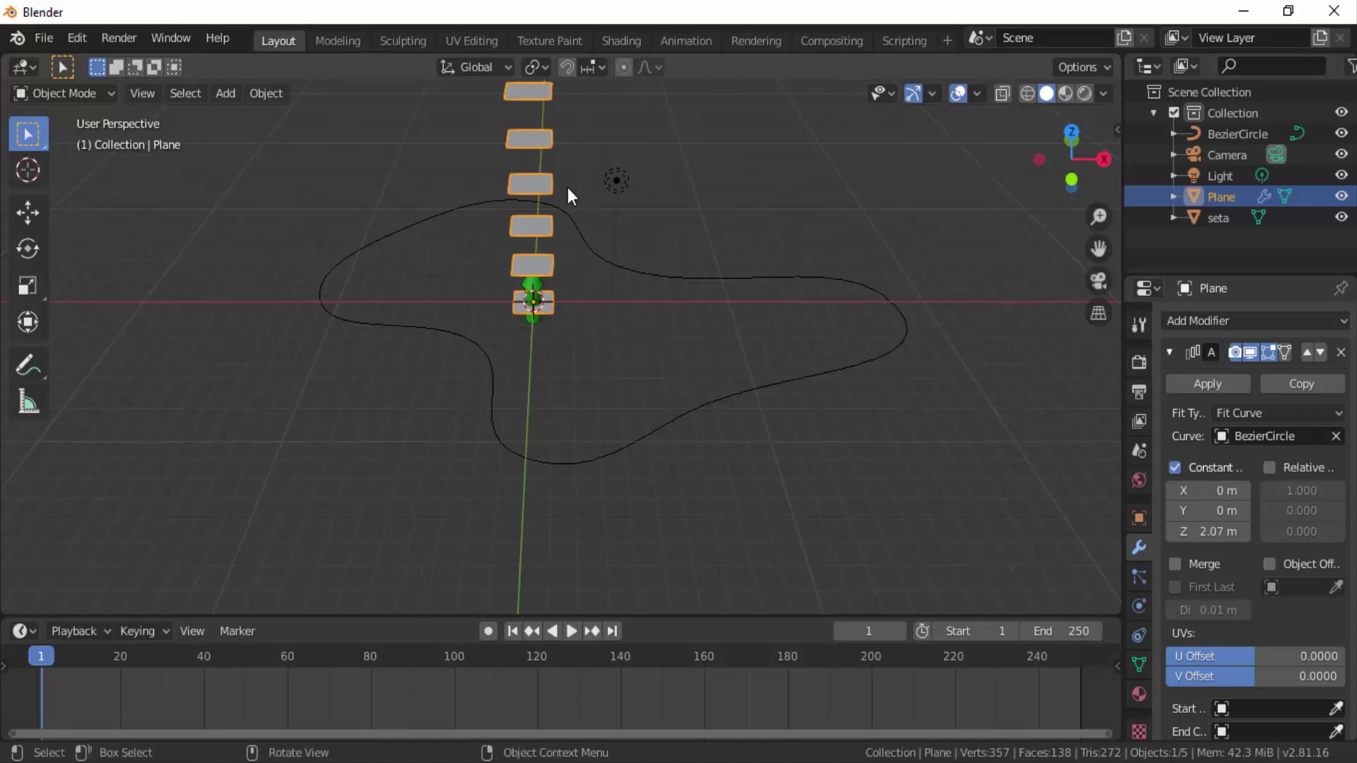
Step: Add a Curve modifier to the plane with BezierCircle as its object and Z as the deformation axis
left_click(1171, 351)
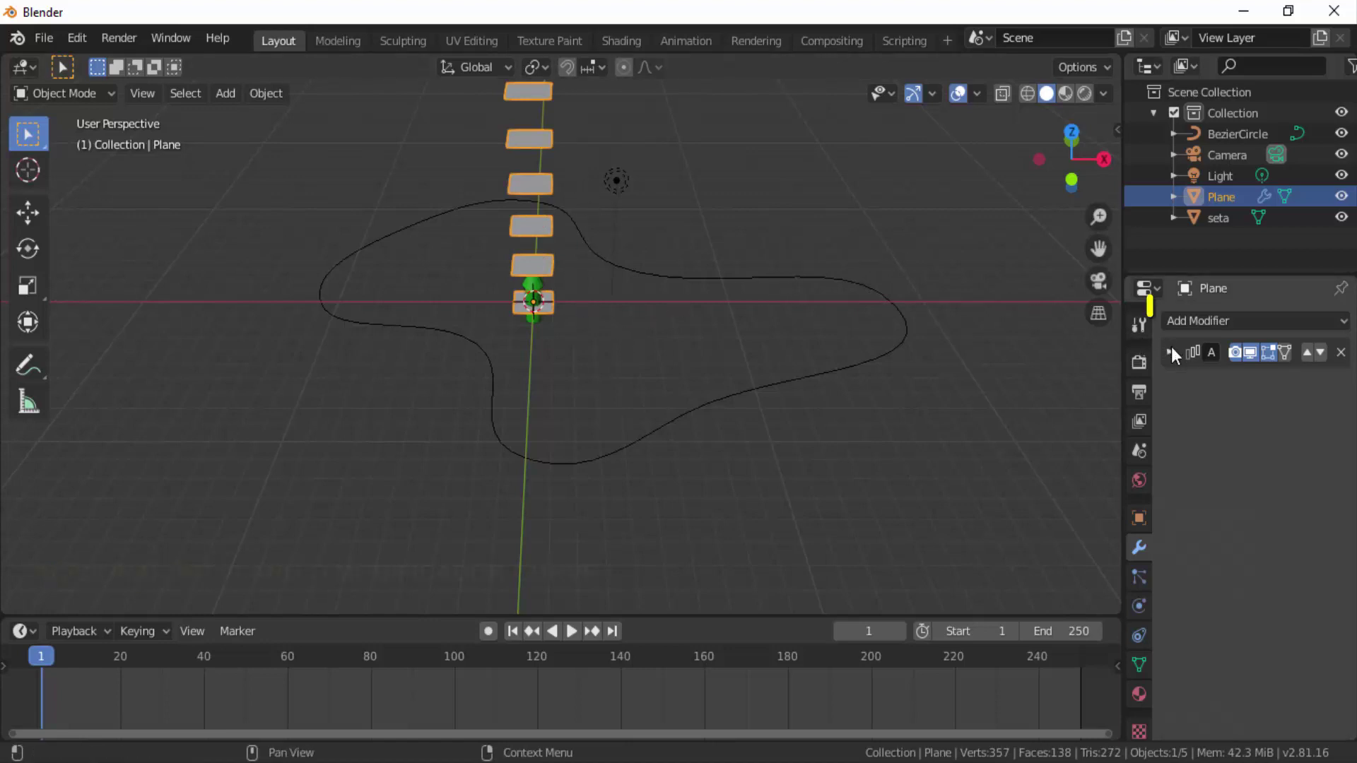
left_click(1206, 320)
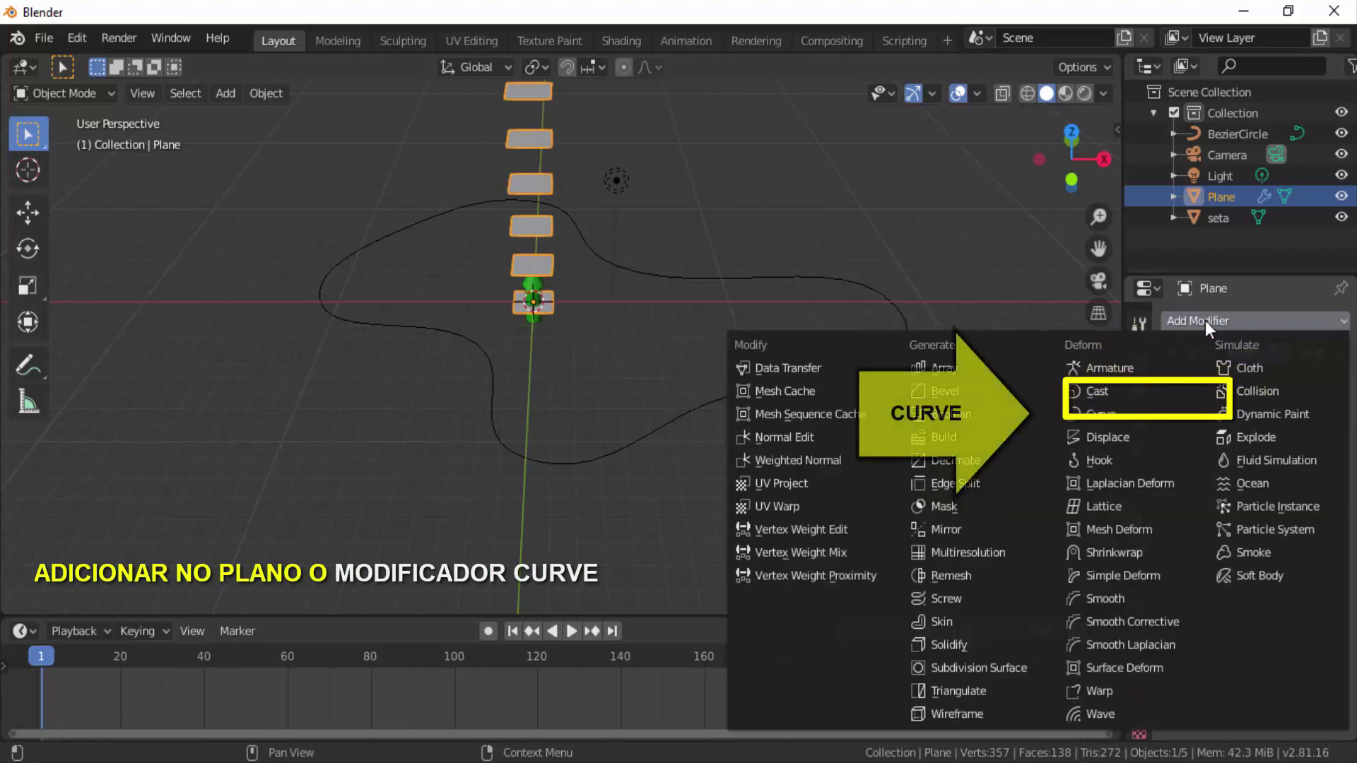
left_click(1129, 414)
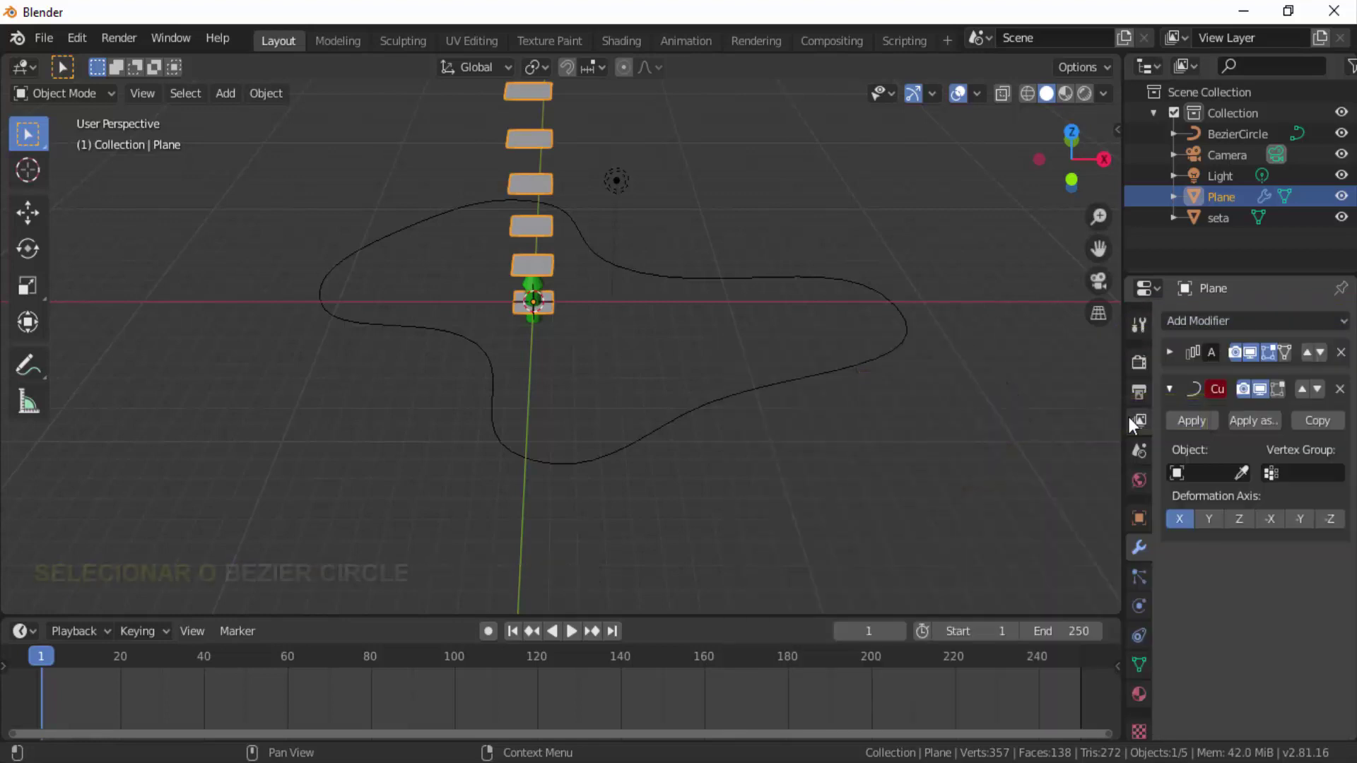
left_click(1220, 472)
left_click(1178, 503)
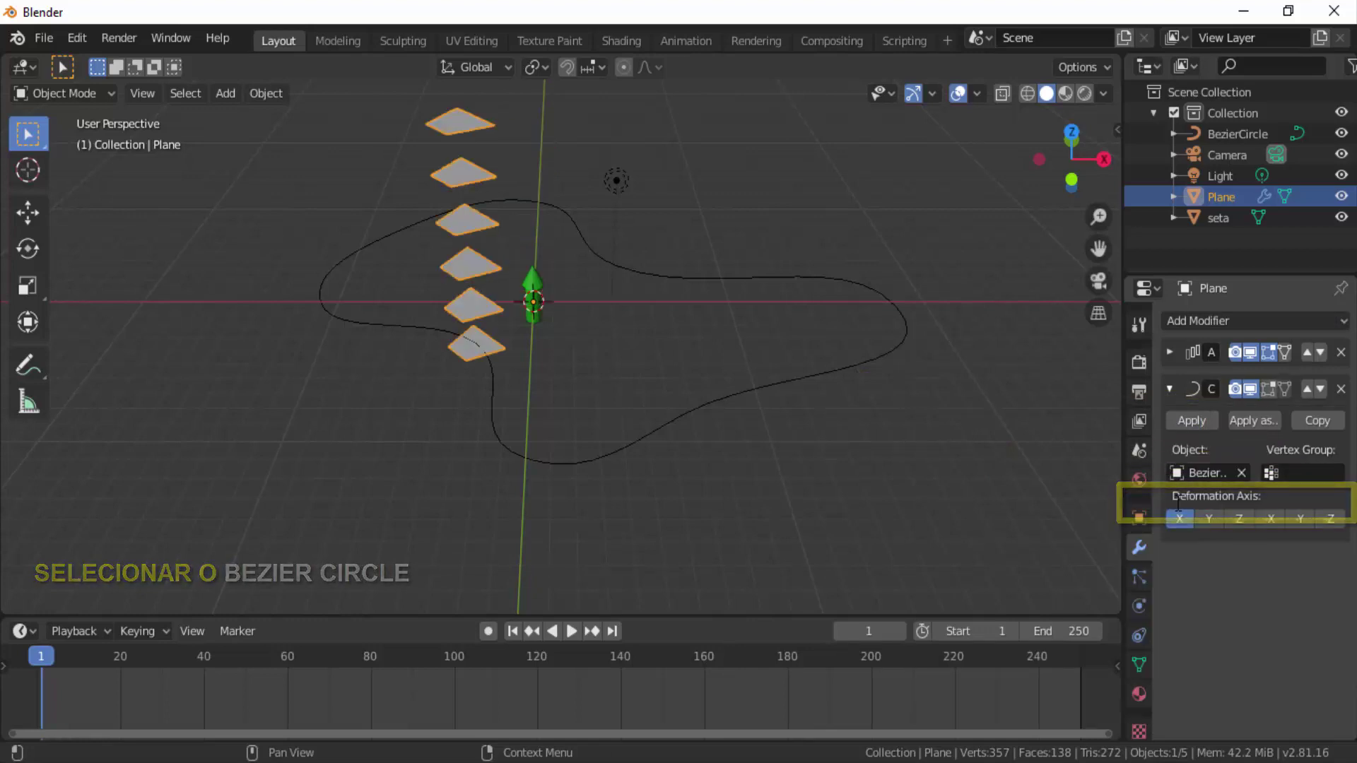
left_click(1236, 518)
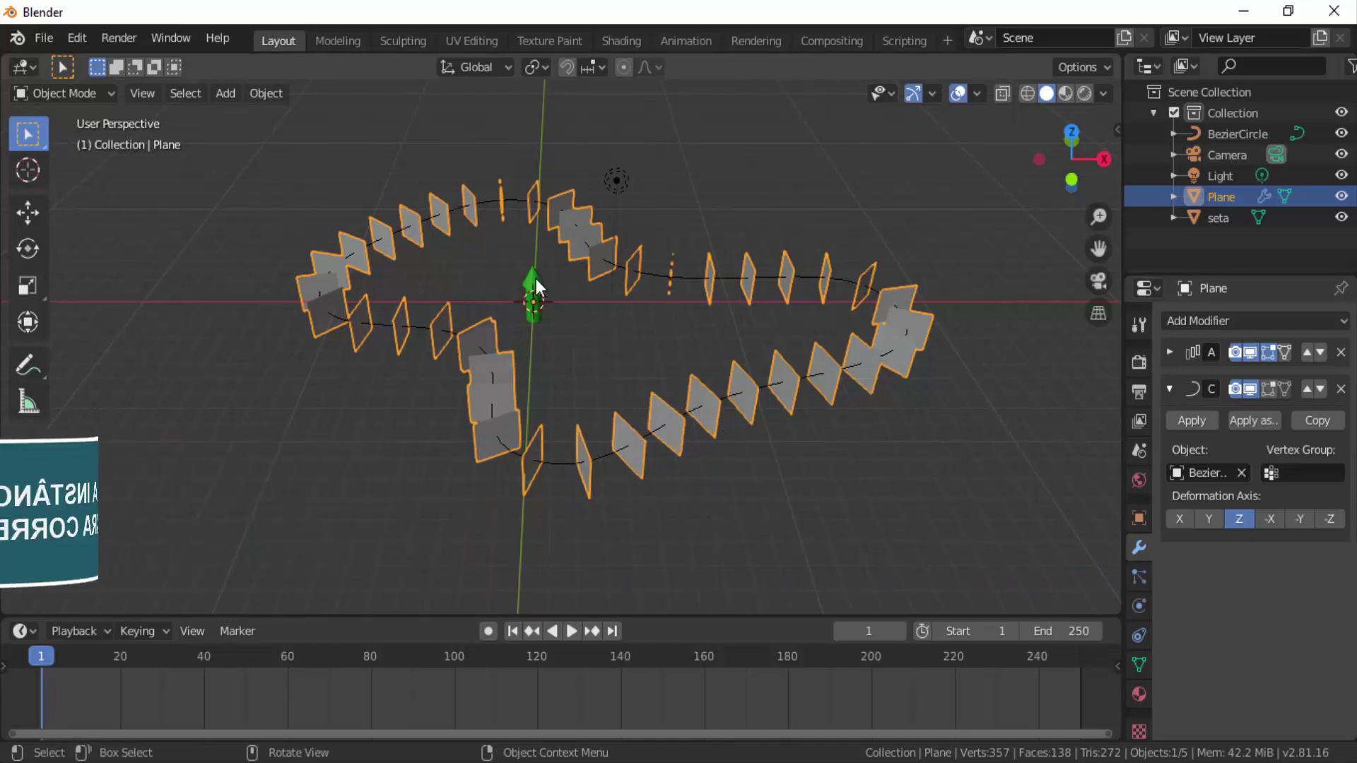
Step: Enable instancing on Faces in the plane's object properties
left_click(1136, 518)
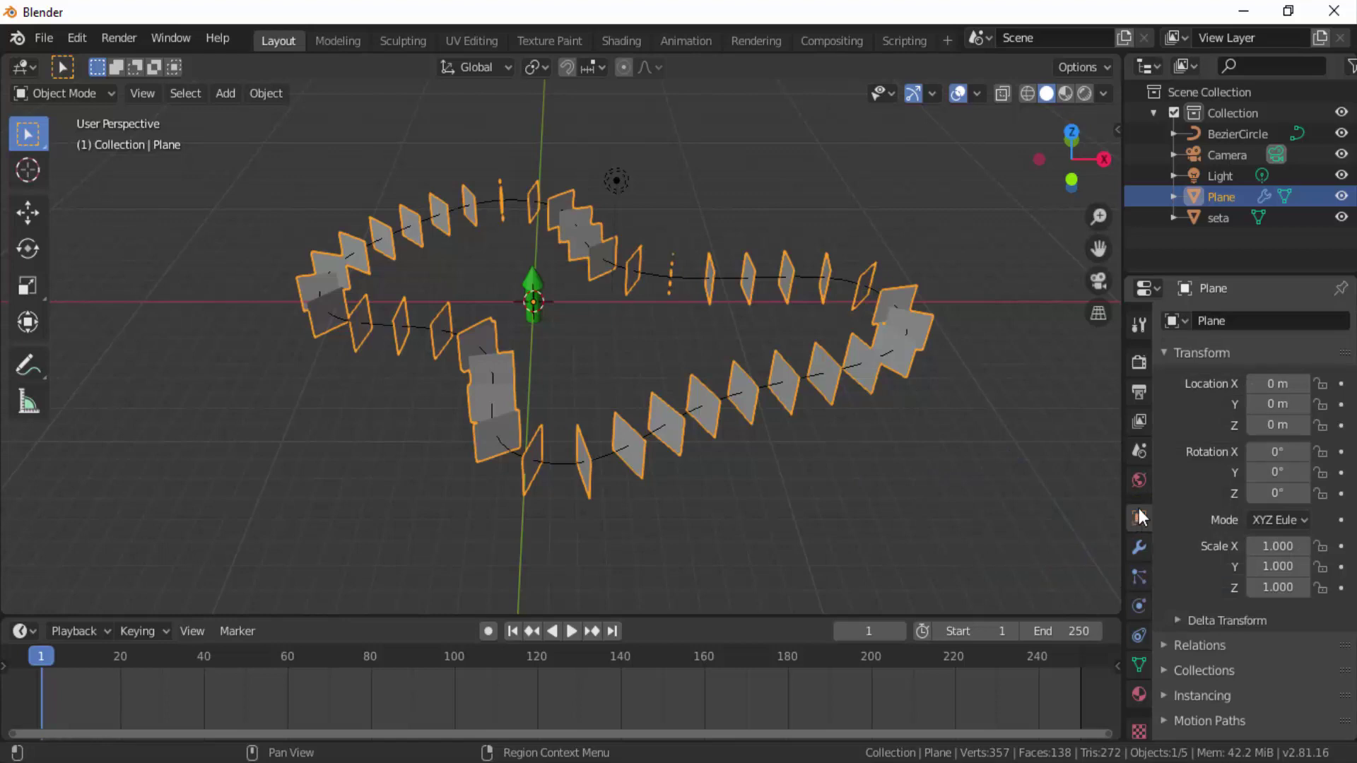
scroll(1174, 408, "down", 2)
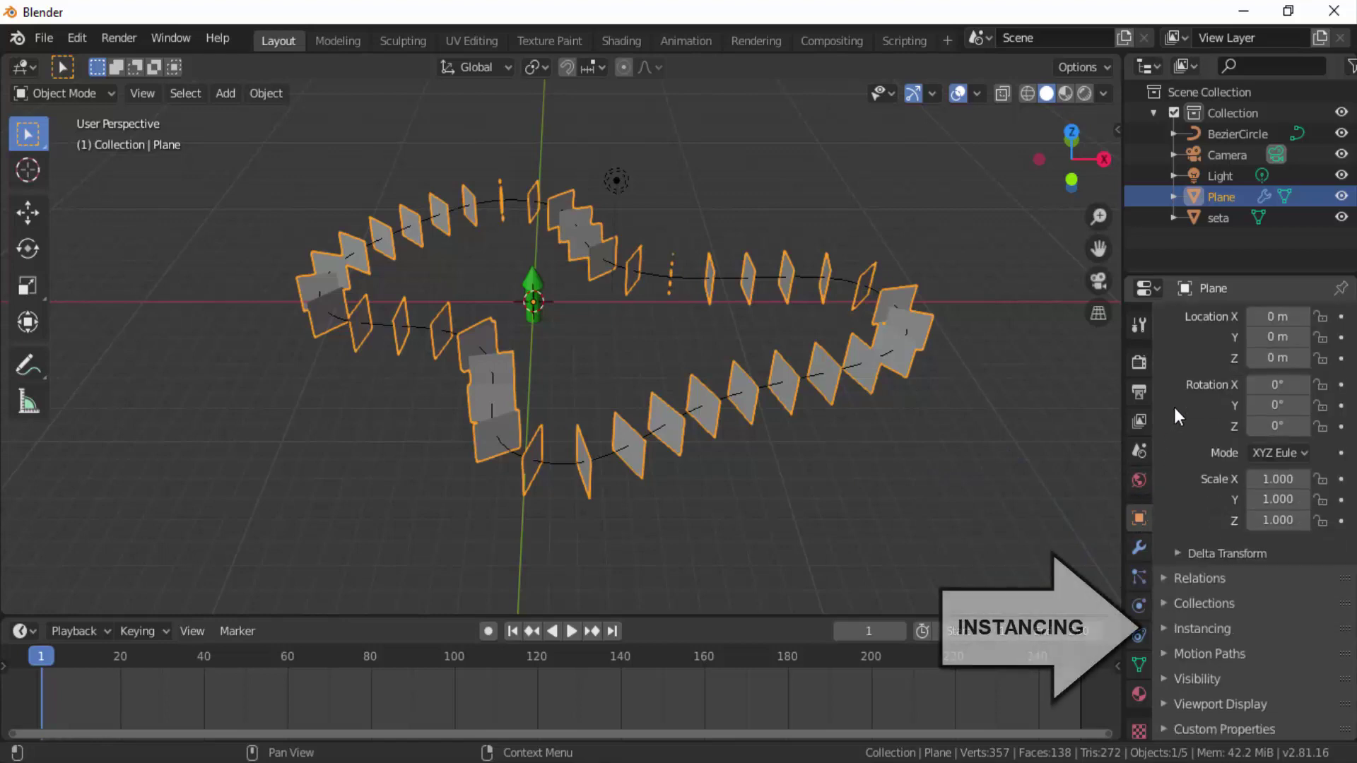
left_click(1167, 629)
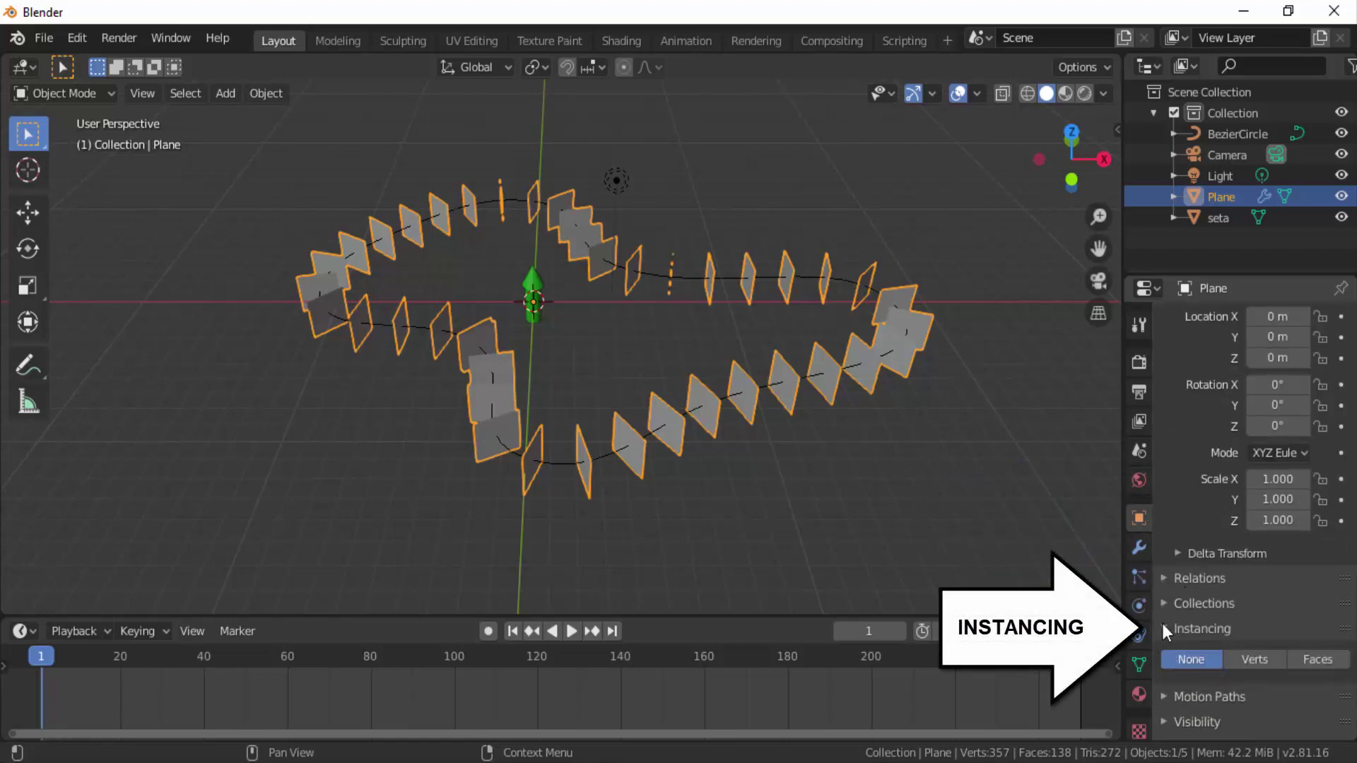
scroll(1181, 520, "down", 1)
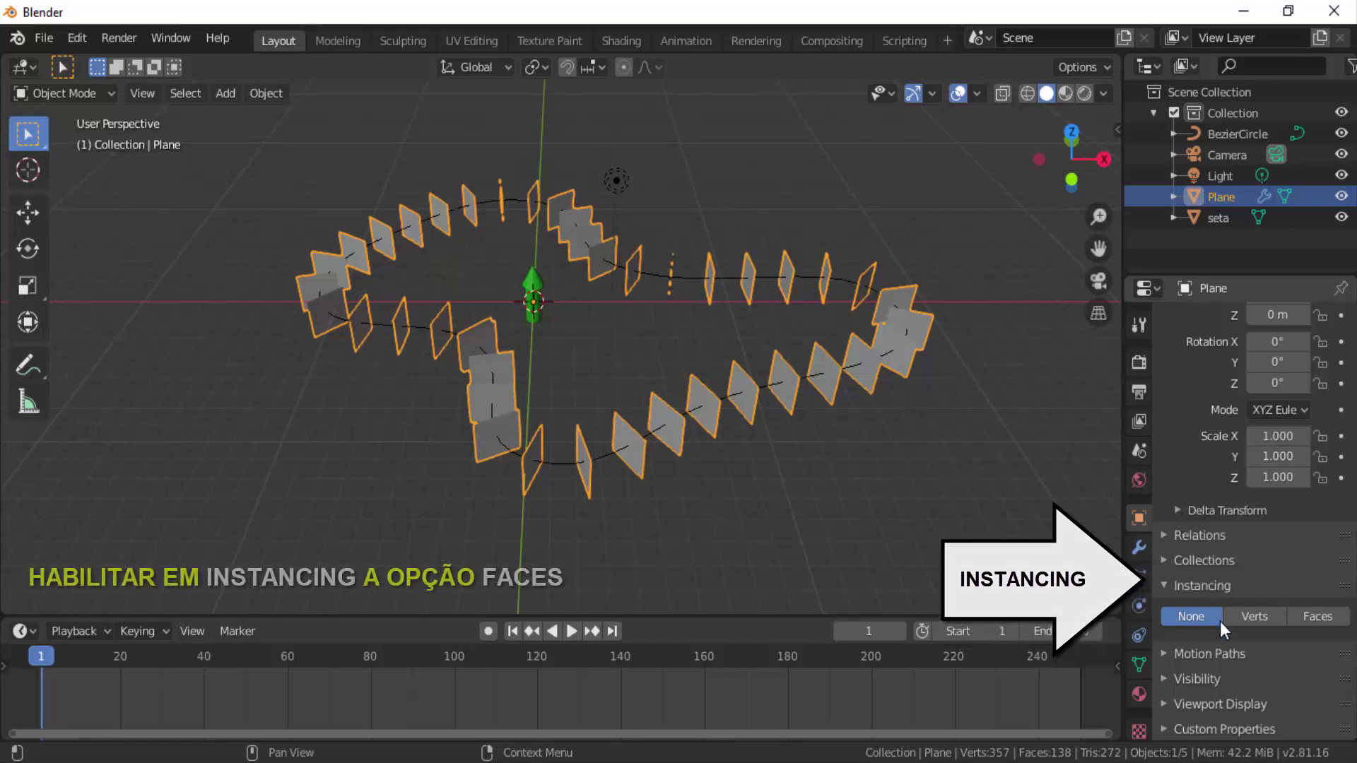
left_click(1318, 618)
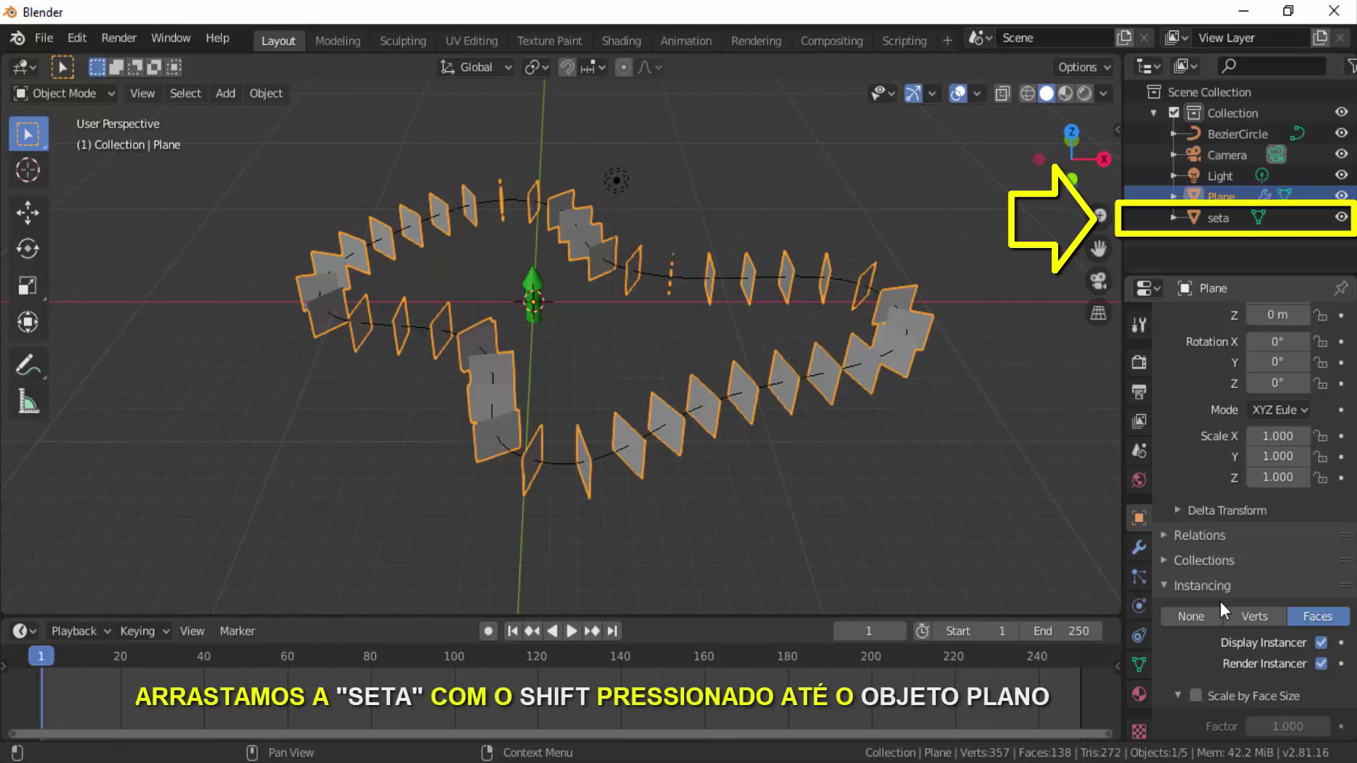
Step: Parent the seta arrow to the Plane object and hide the original arrow in the viewport
left_click(1218, 219)
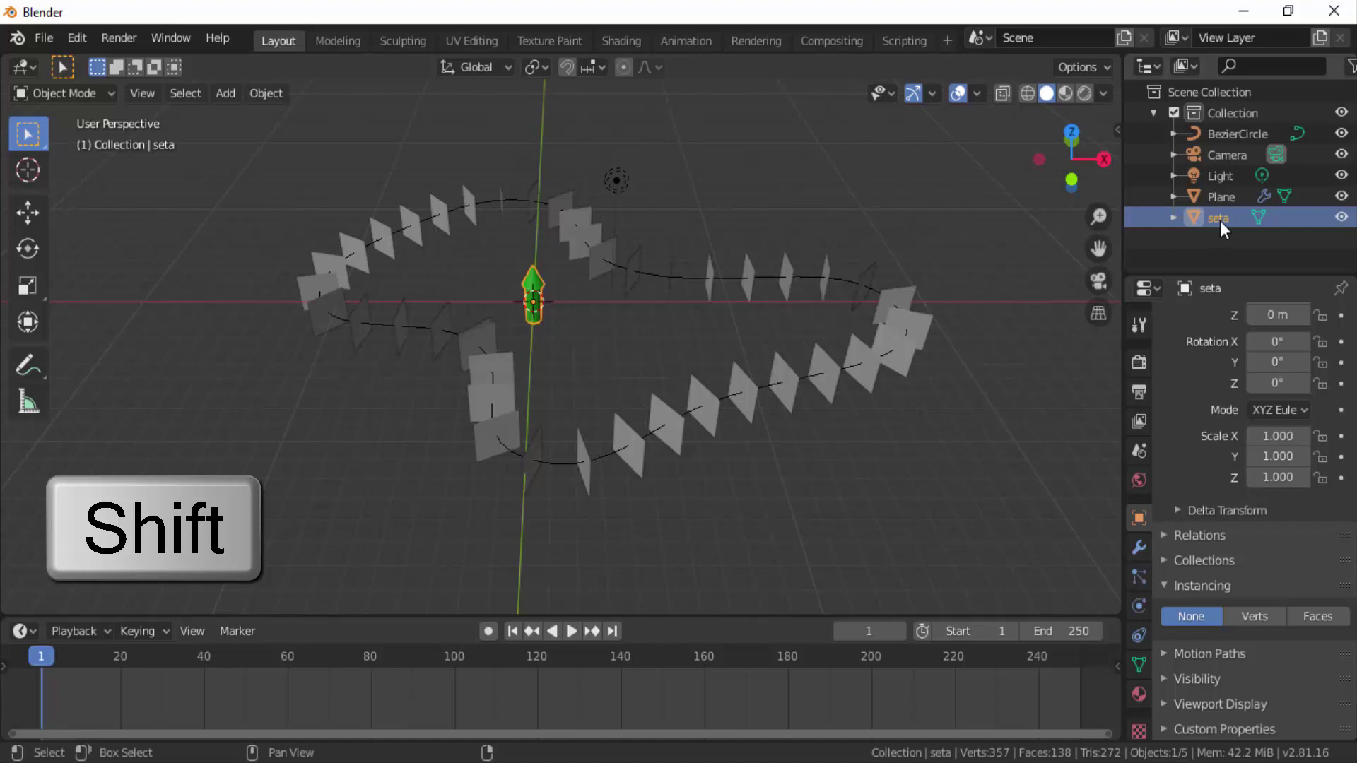
left_click_drag(1220, 219, 1224, 206, "shift")
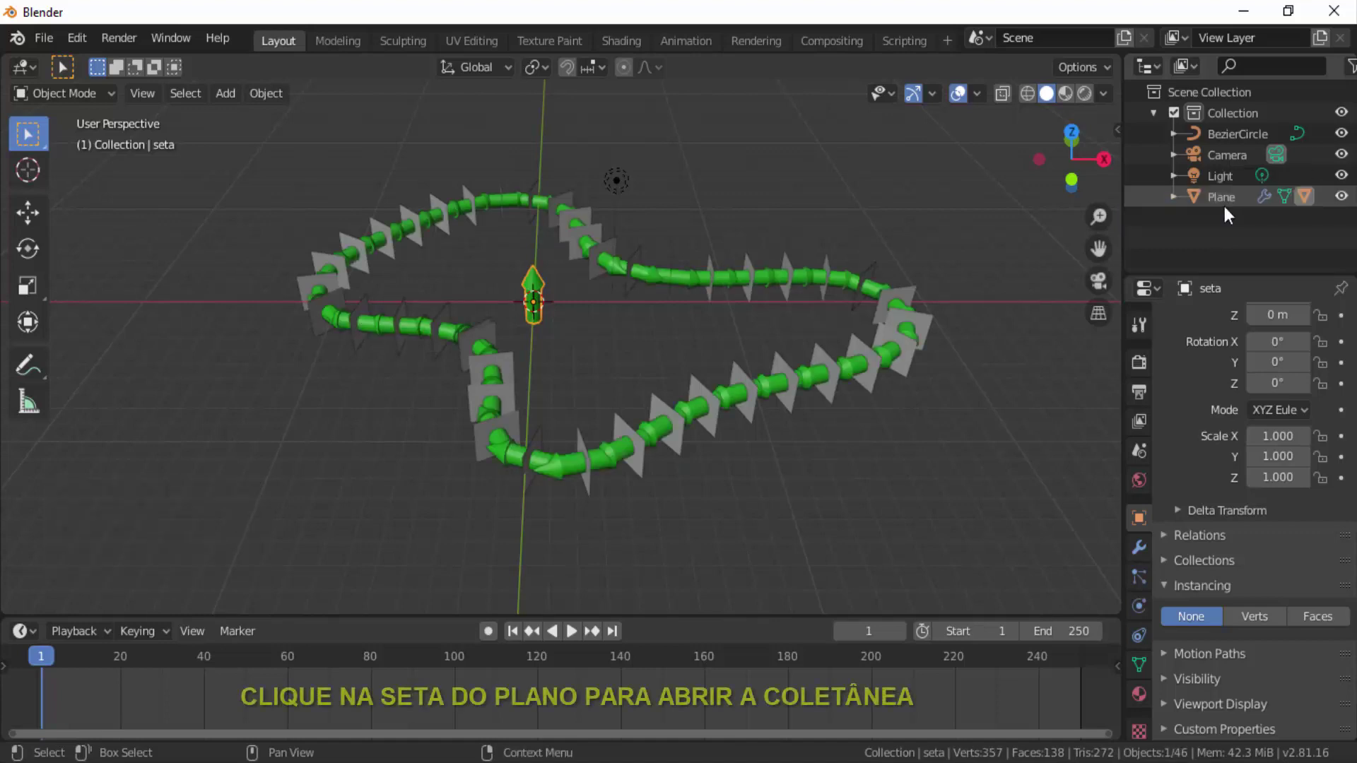
left_click(1173, 196)
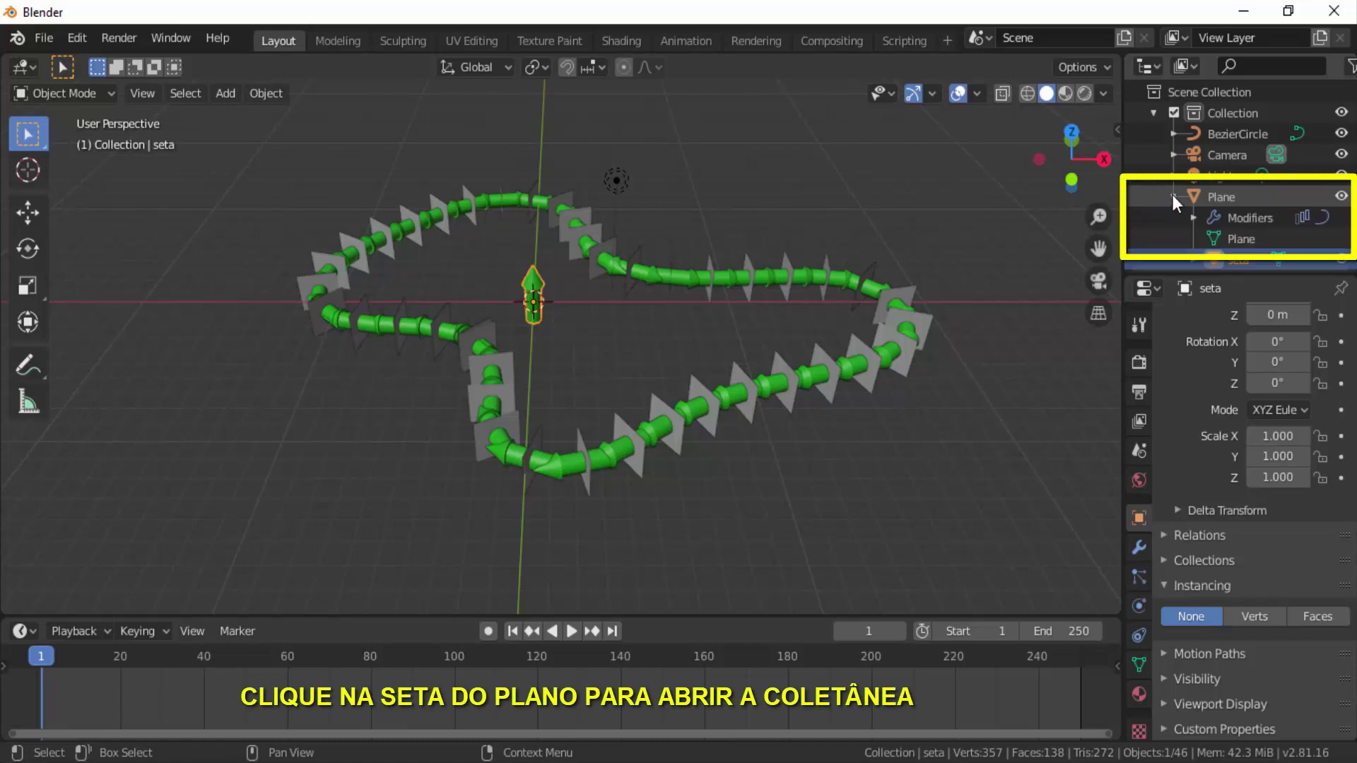
left_click(1341, 260)
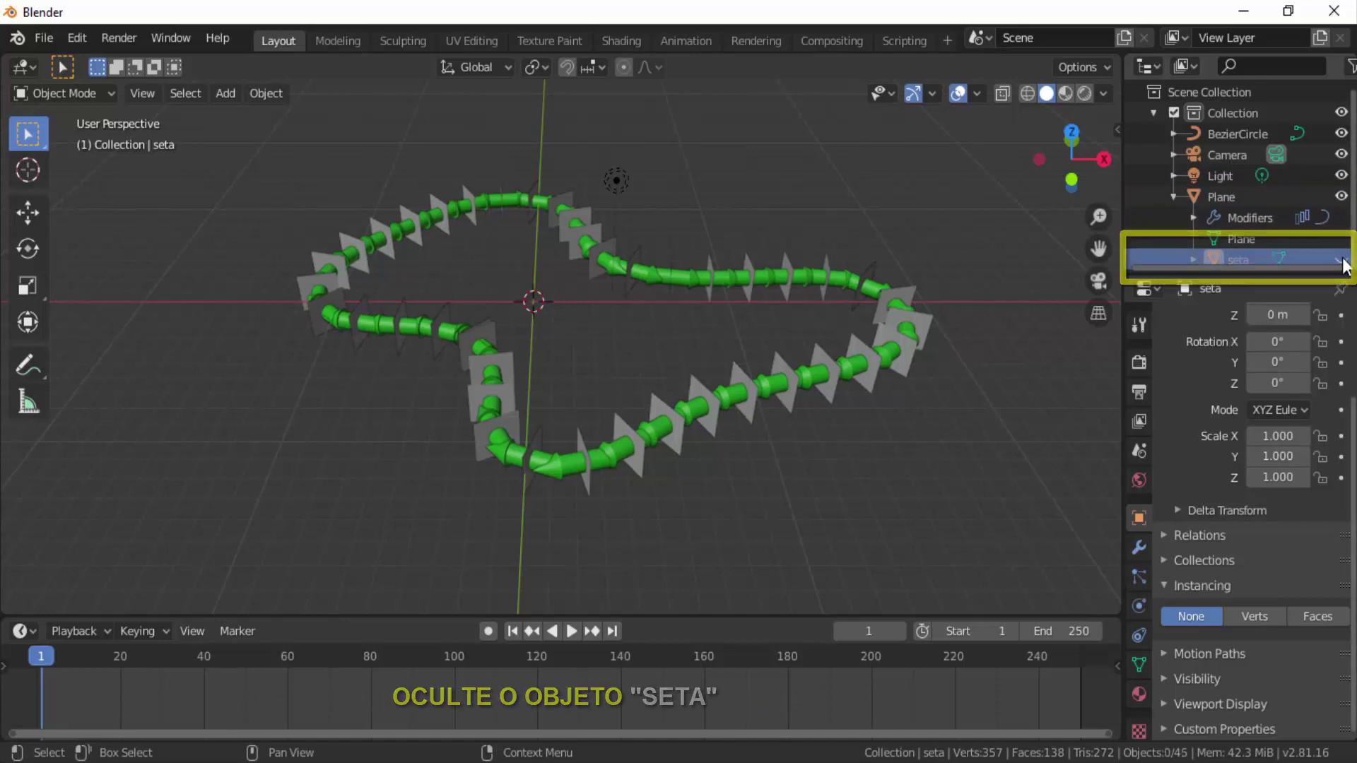
Step: Turn off Display Instancer and Render Instancer for the plane so only the arrows show
left_click(1211, 195)
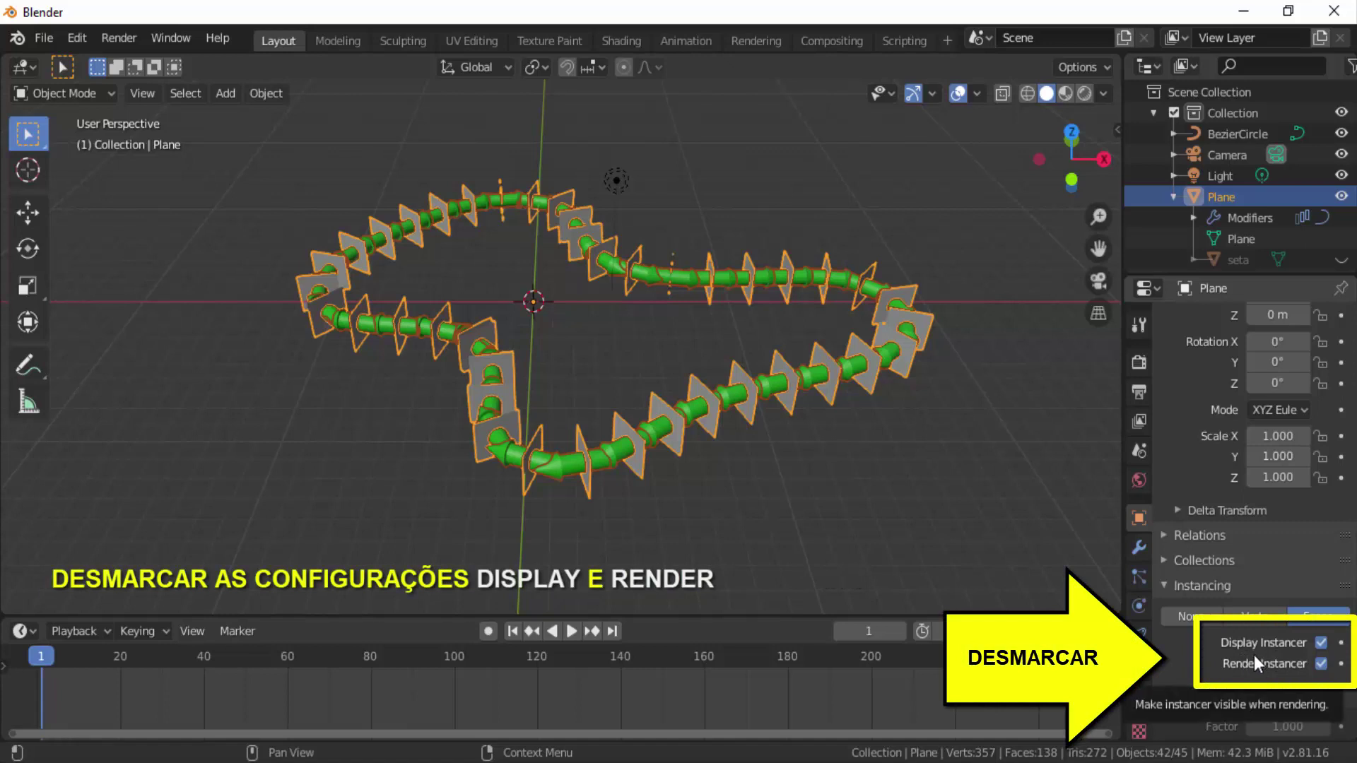
left_click(1320, 643)
left_click(1322, 663)
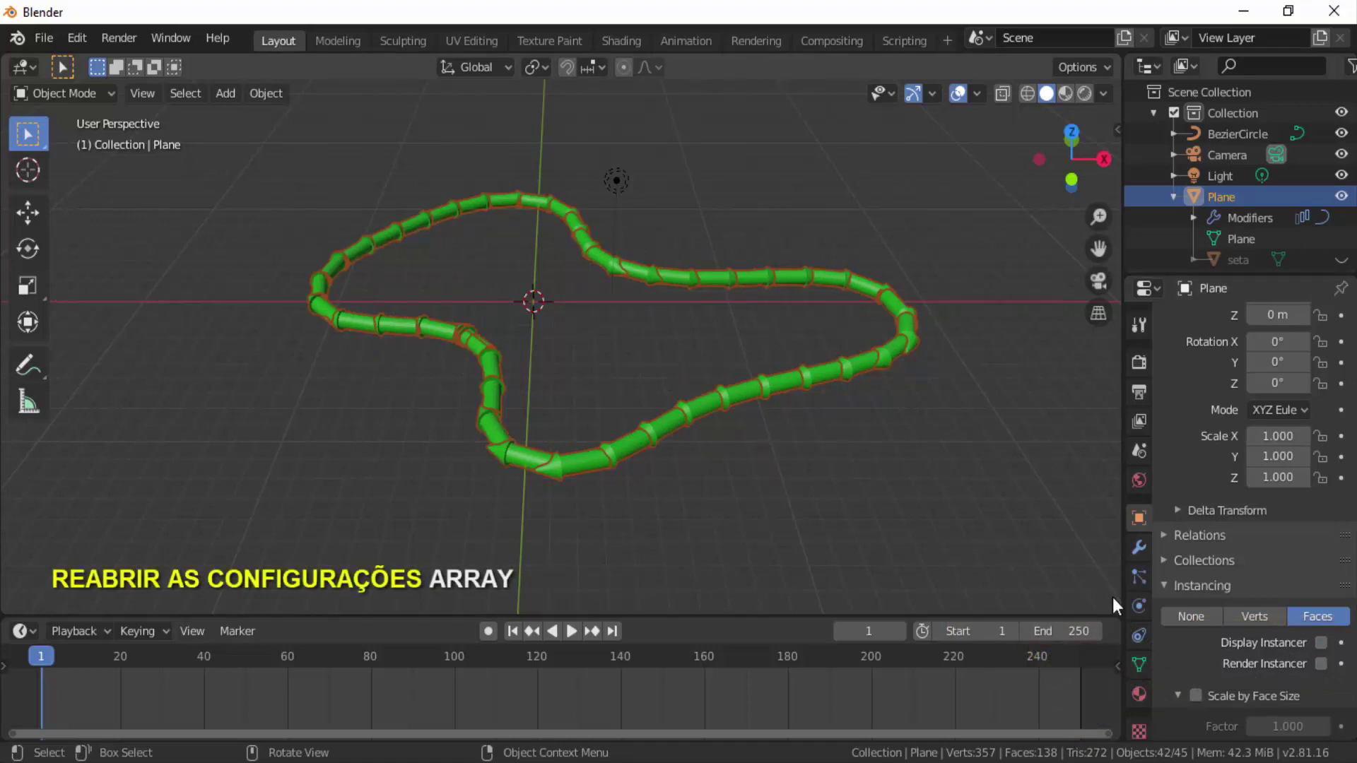
Step: Set the plane's Array constant Z offset to 3.96 m to space the instanced arrows along the curve
left_click(1142, 553)
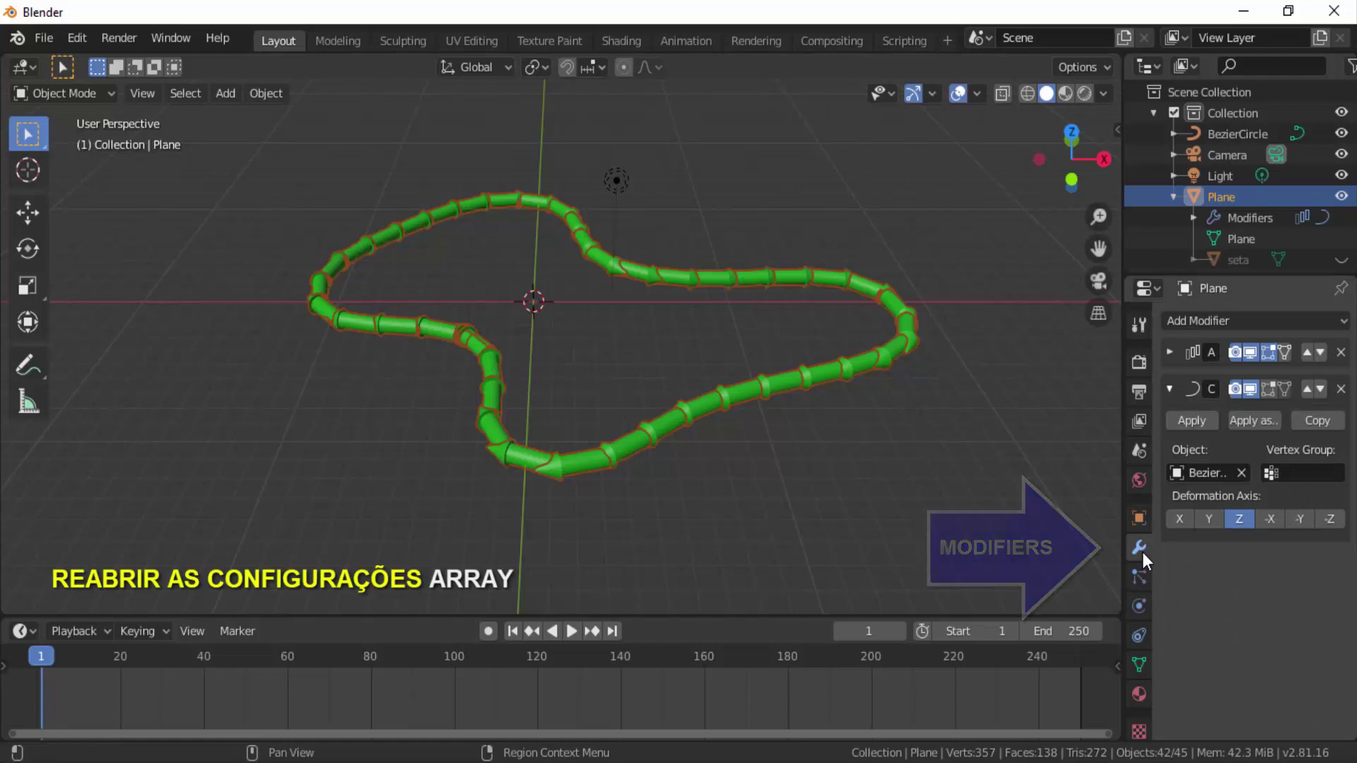
left_click(1170, 351)
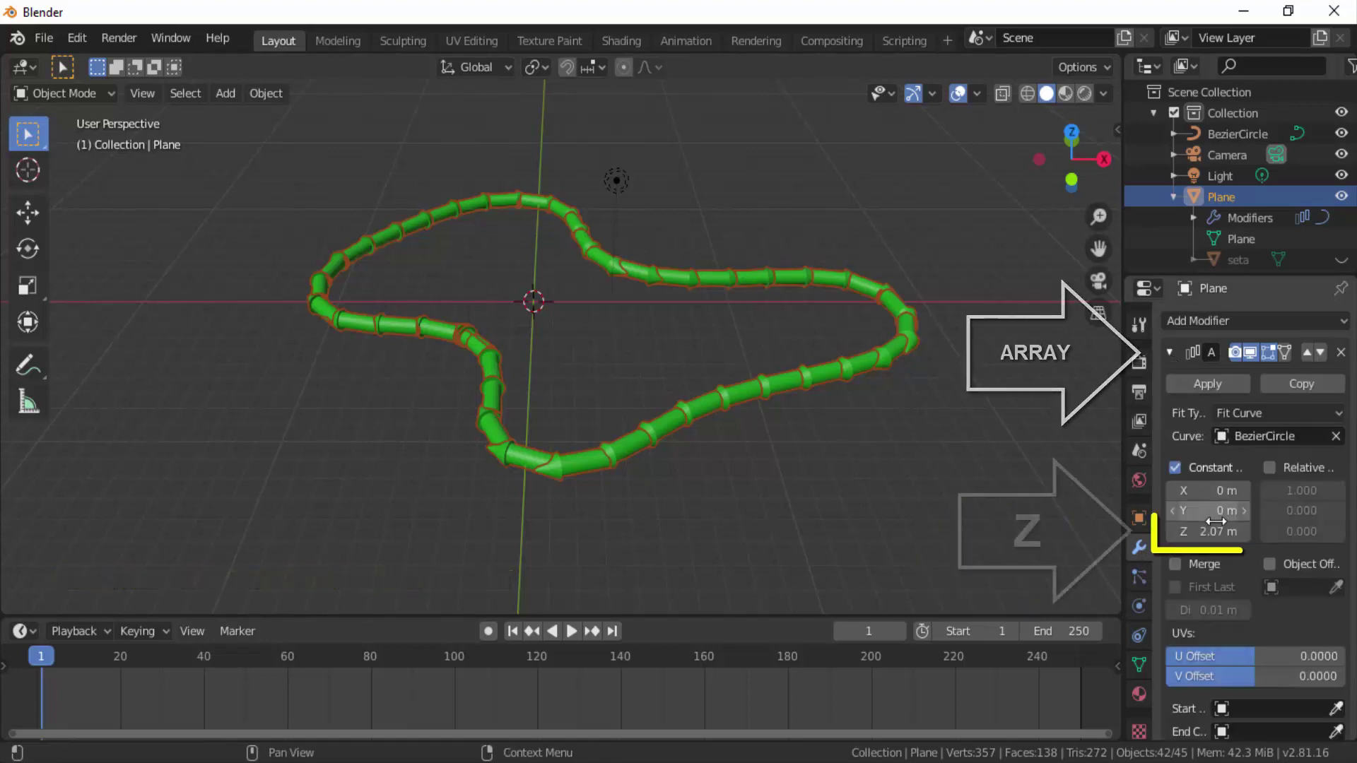
mouse_move(1208, 532)
left_mouse_down()
mouse_move(1290, 531)
mouse_move(1201, 532)
left_mouse_up()
left_click(1072, 131)
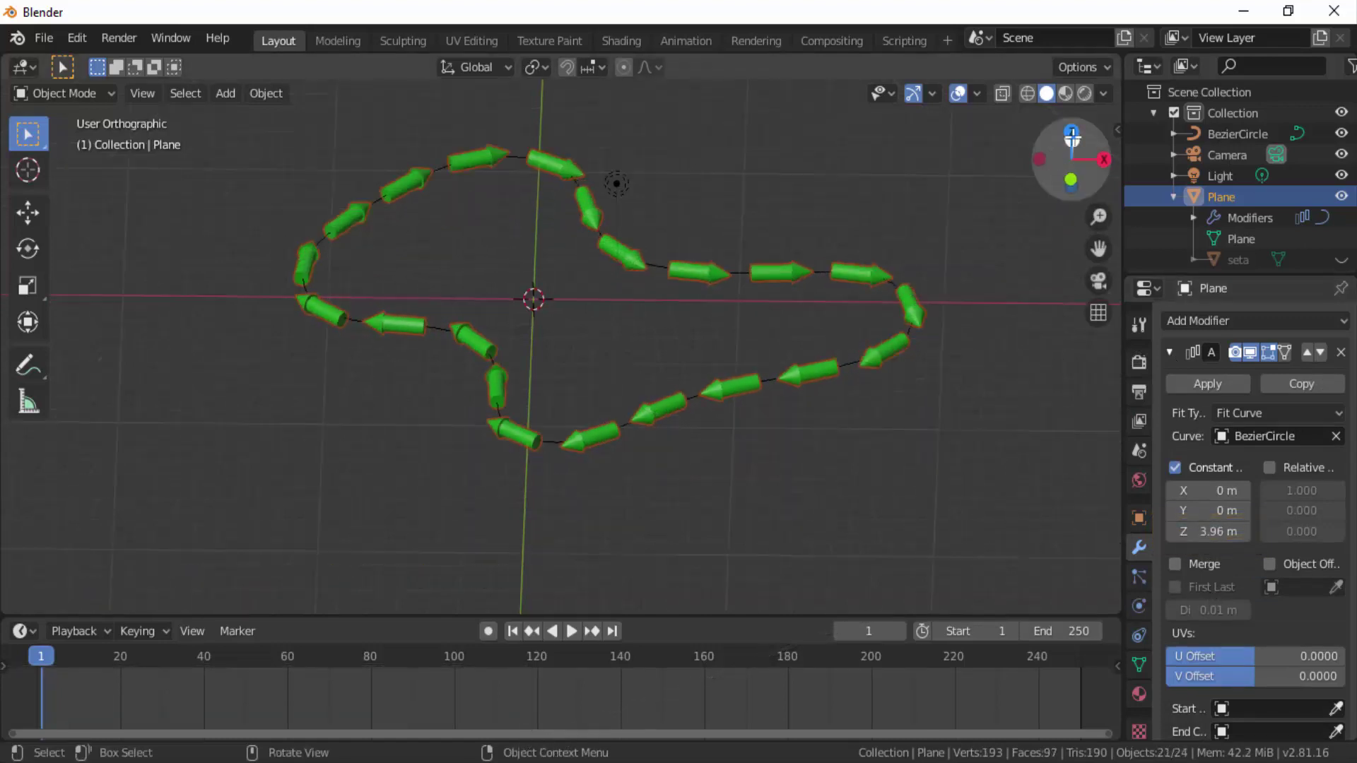
scroll(625, 434, "up", 2)
scroll(625, 434, "down", 2)
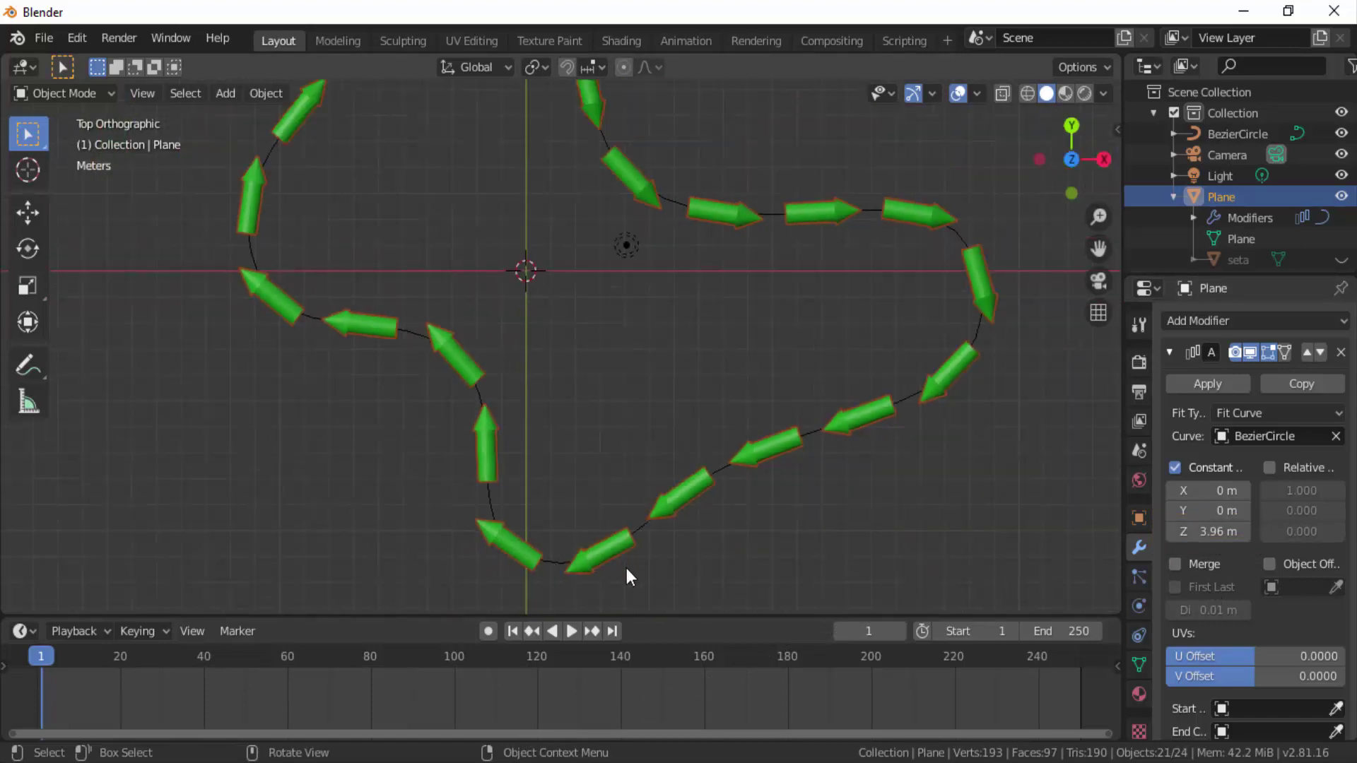